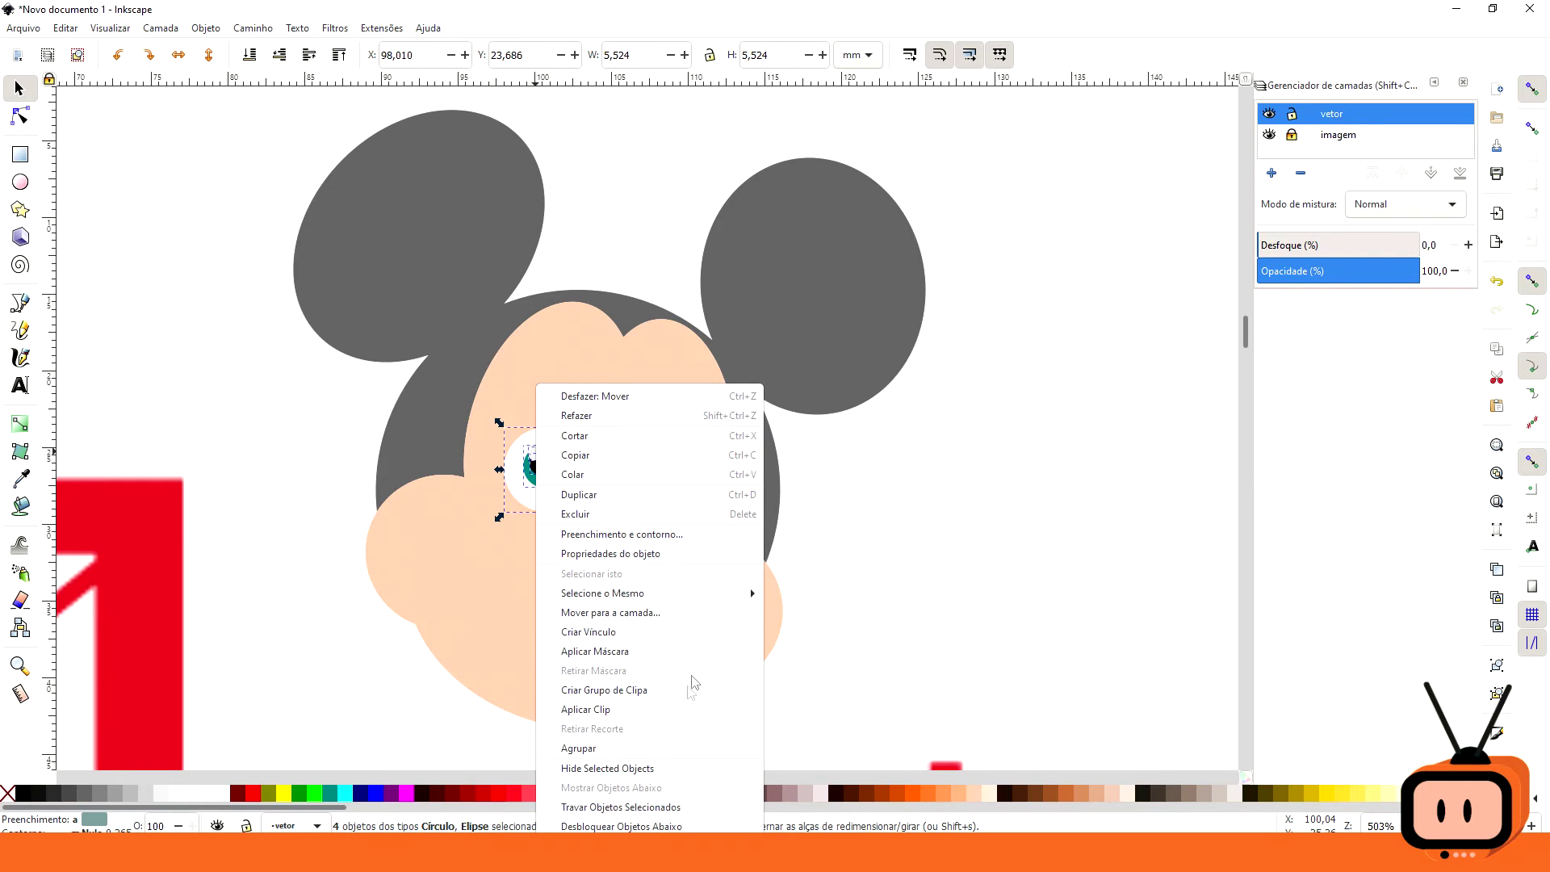
Step: Group the four eye shapes and place a duplicate of the eye on the right half of the face
left_click(626, 748)
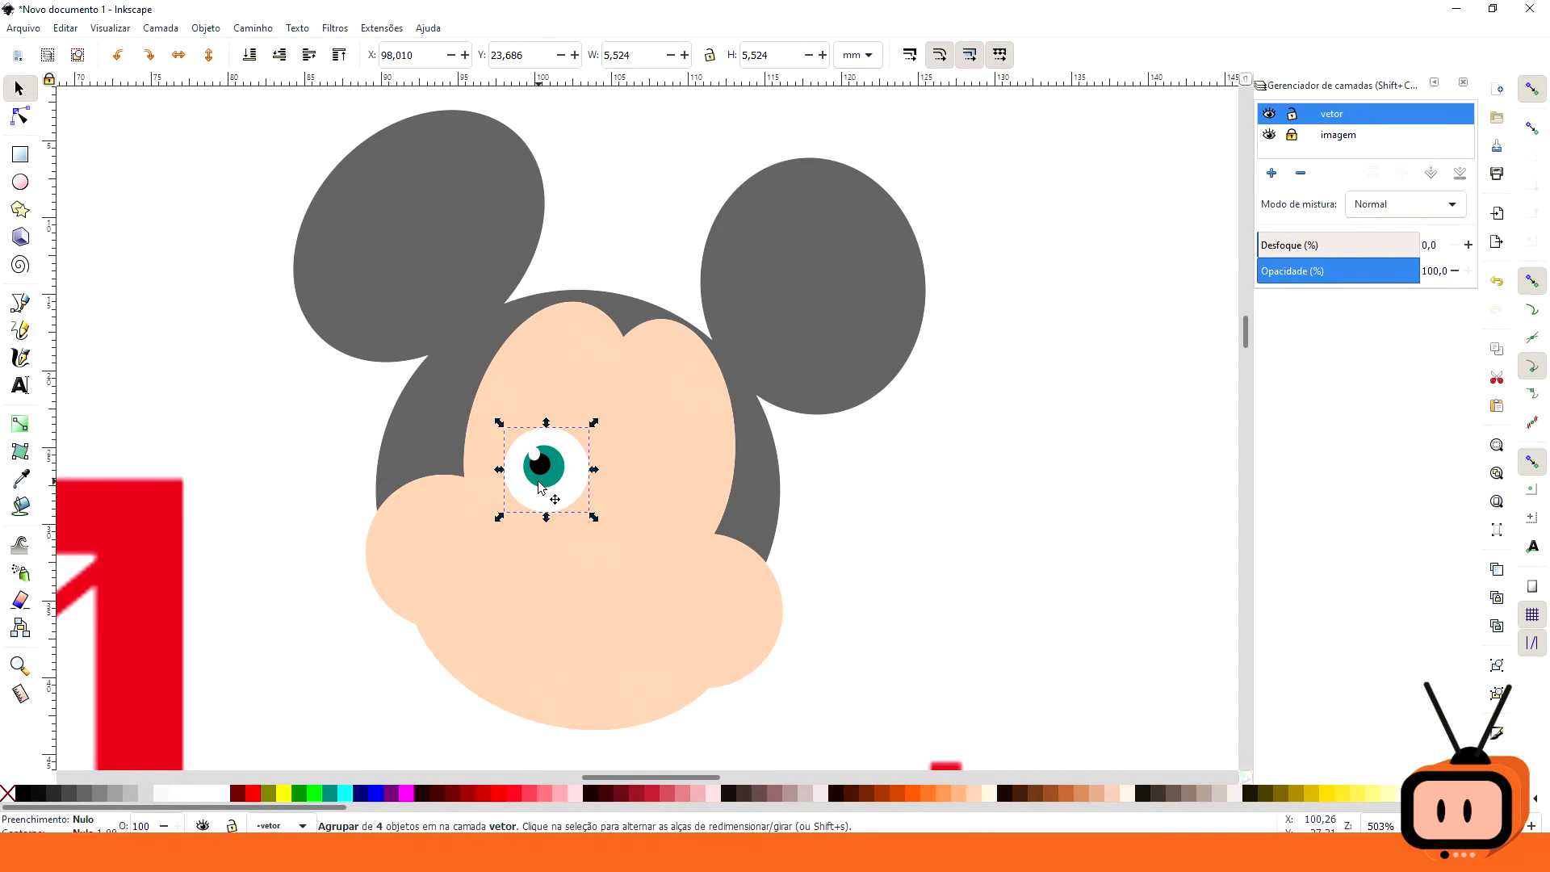
mouse_move(540, 486)
left_mouse_down()
mouse_move(589, 394)
mouse_move(585, 289)
mouse_move(550, 480)
mouse_move(526, 474)
left_mouse_up()
key("ctrl+d")
left_click_drag(556, 494, 680, 527)
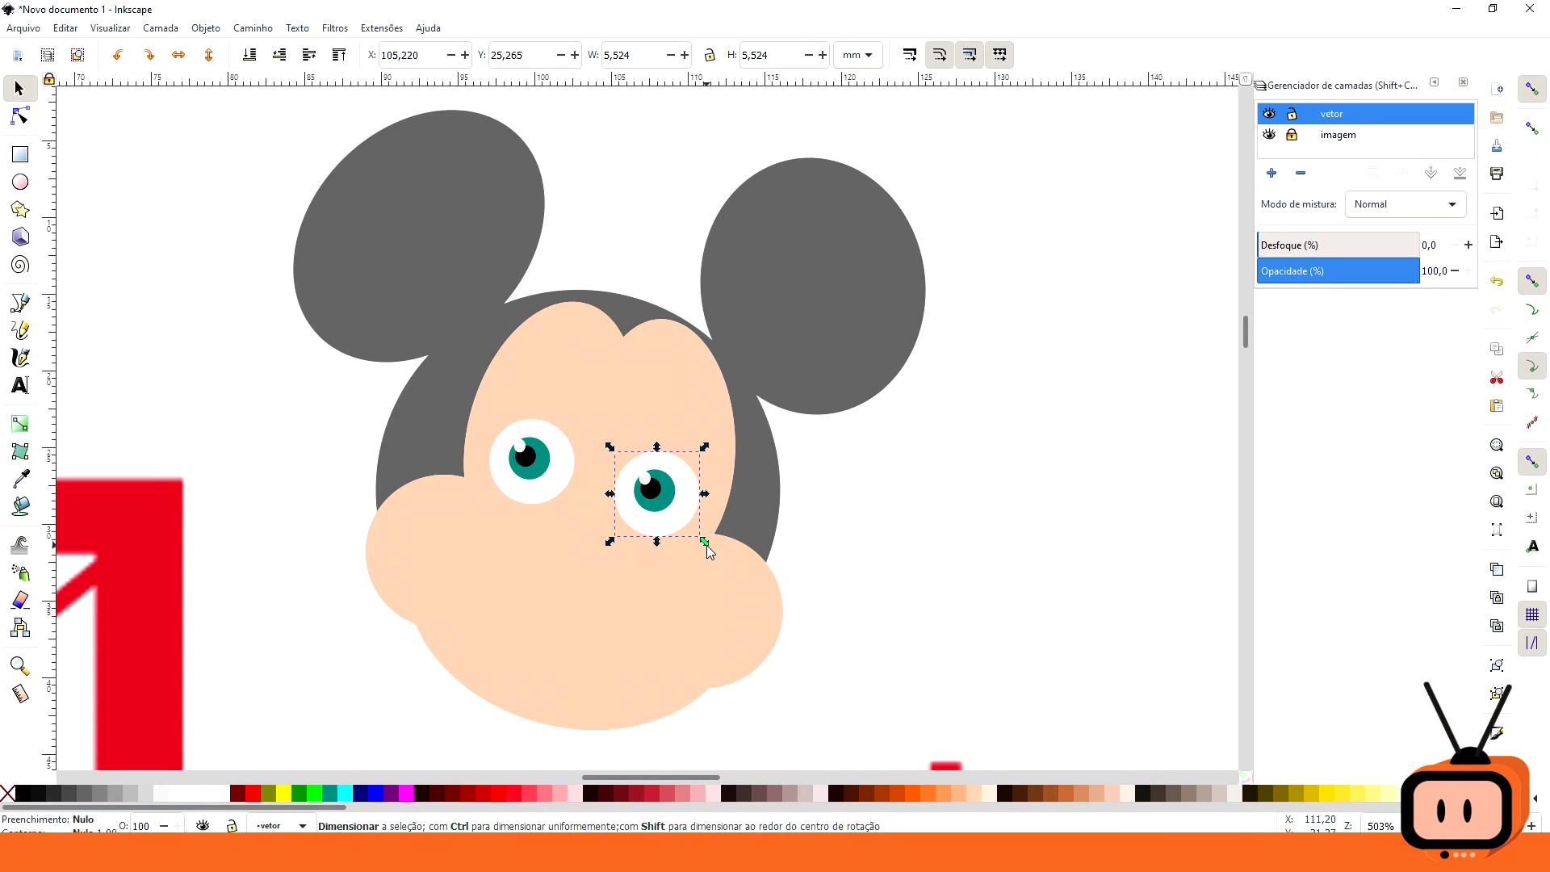
Step: Scale the duplicated eye down to about 4.4 mm and shift the two eyes slightly closer together
left_click_drag(705, 545, 680, 526)
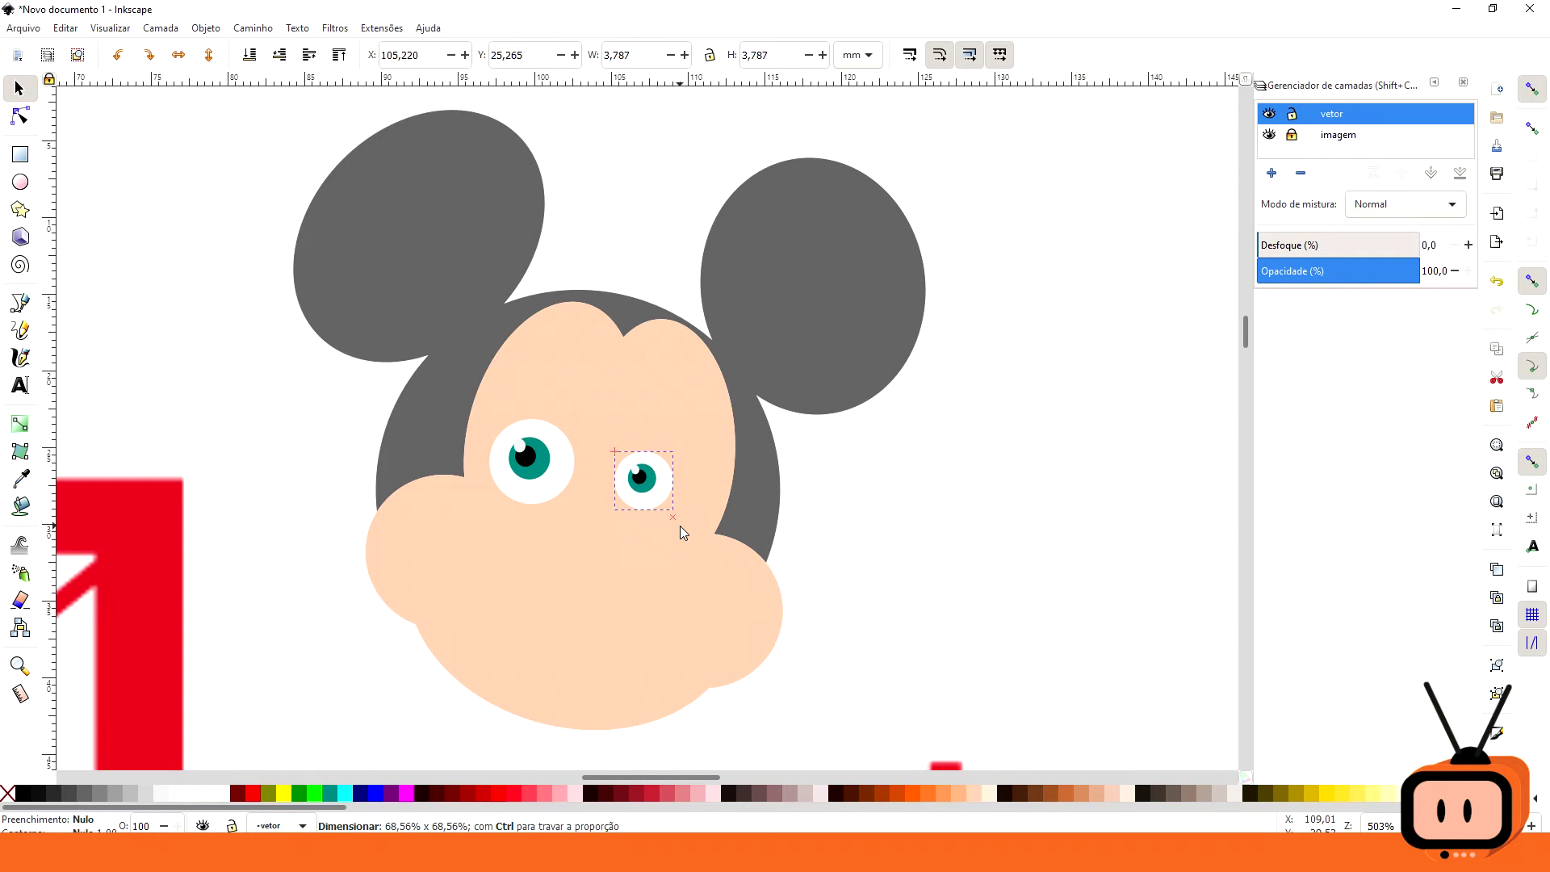
left_click_drag(680, 525, 690, 516)
left_click_drag(562, 481, 571, 485)
left_click(681, 512)
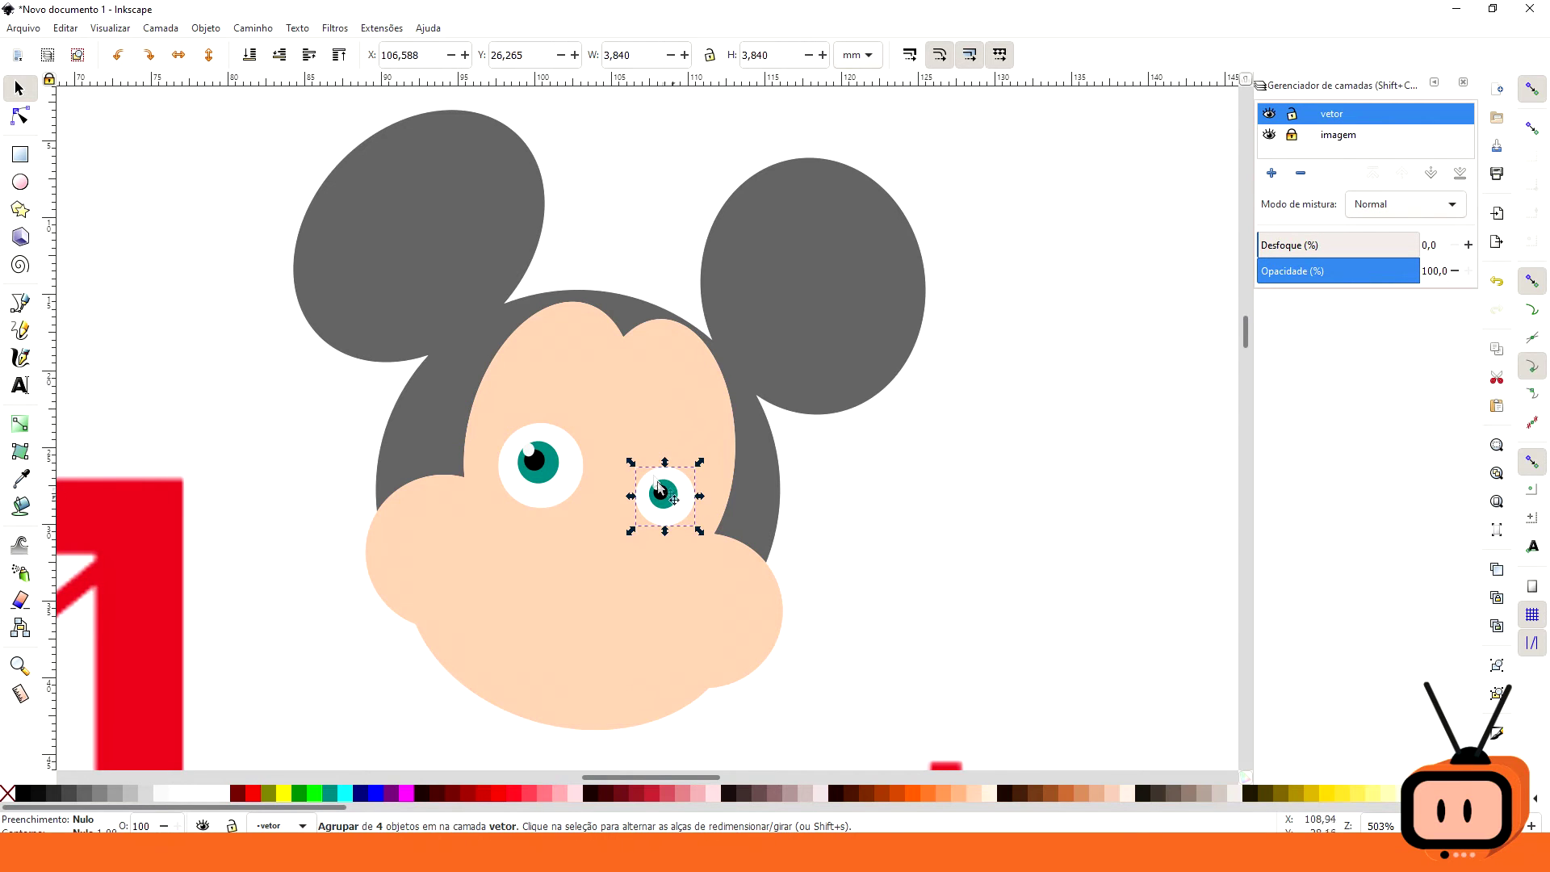
left_click_drag(631, 464, 683, 492)
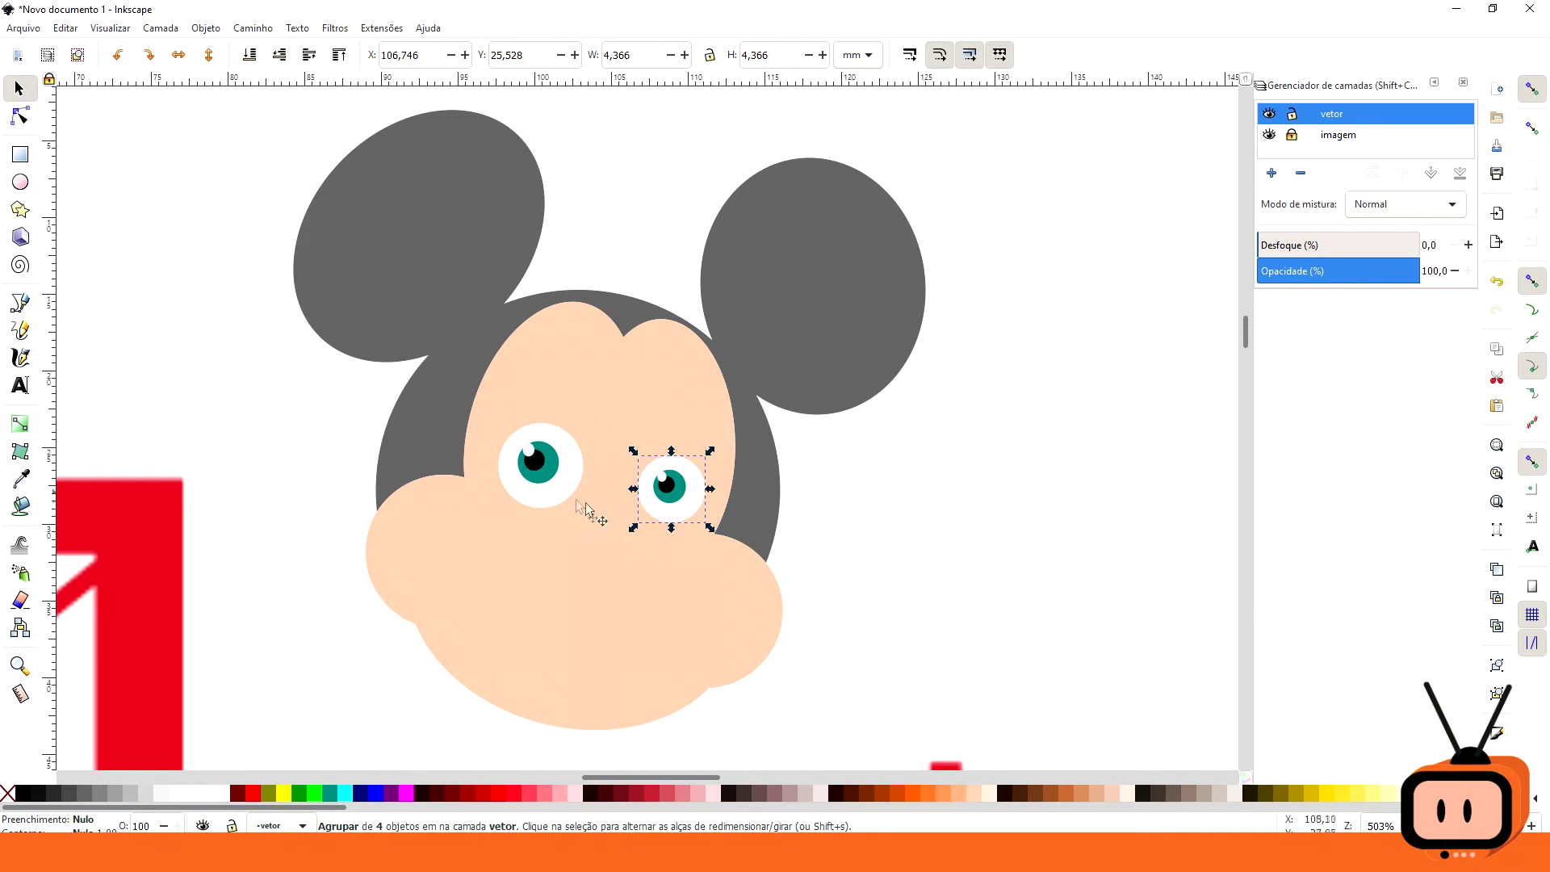
Step: Enlarge the left eye to about 6.4 mm wide and fine-tune the spacing between both eyes
left_click_drag(517, 434, 497, 400)
left_click(841, 509)
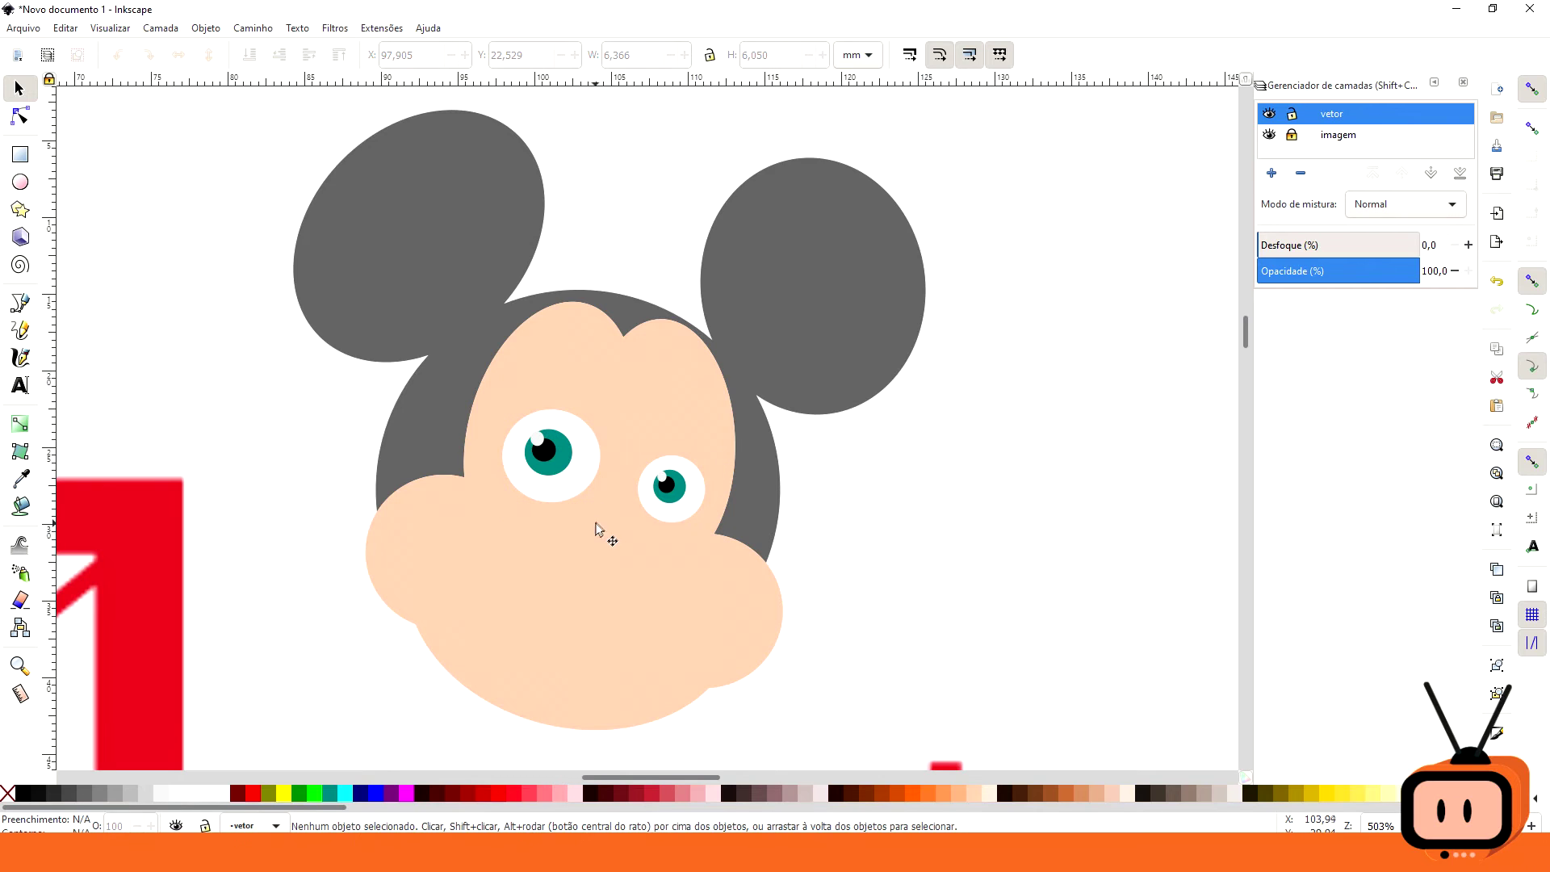
left_click_drag(557, 471, 560, 473)
left_click_drag(670, 506, 665, 508)
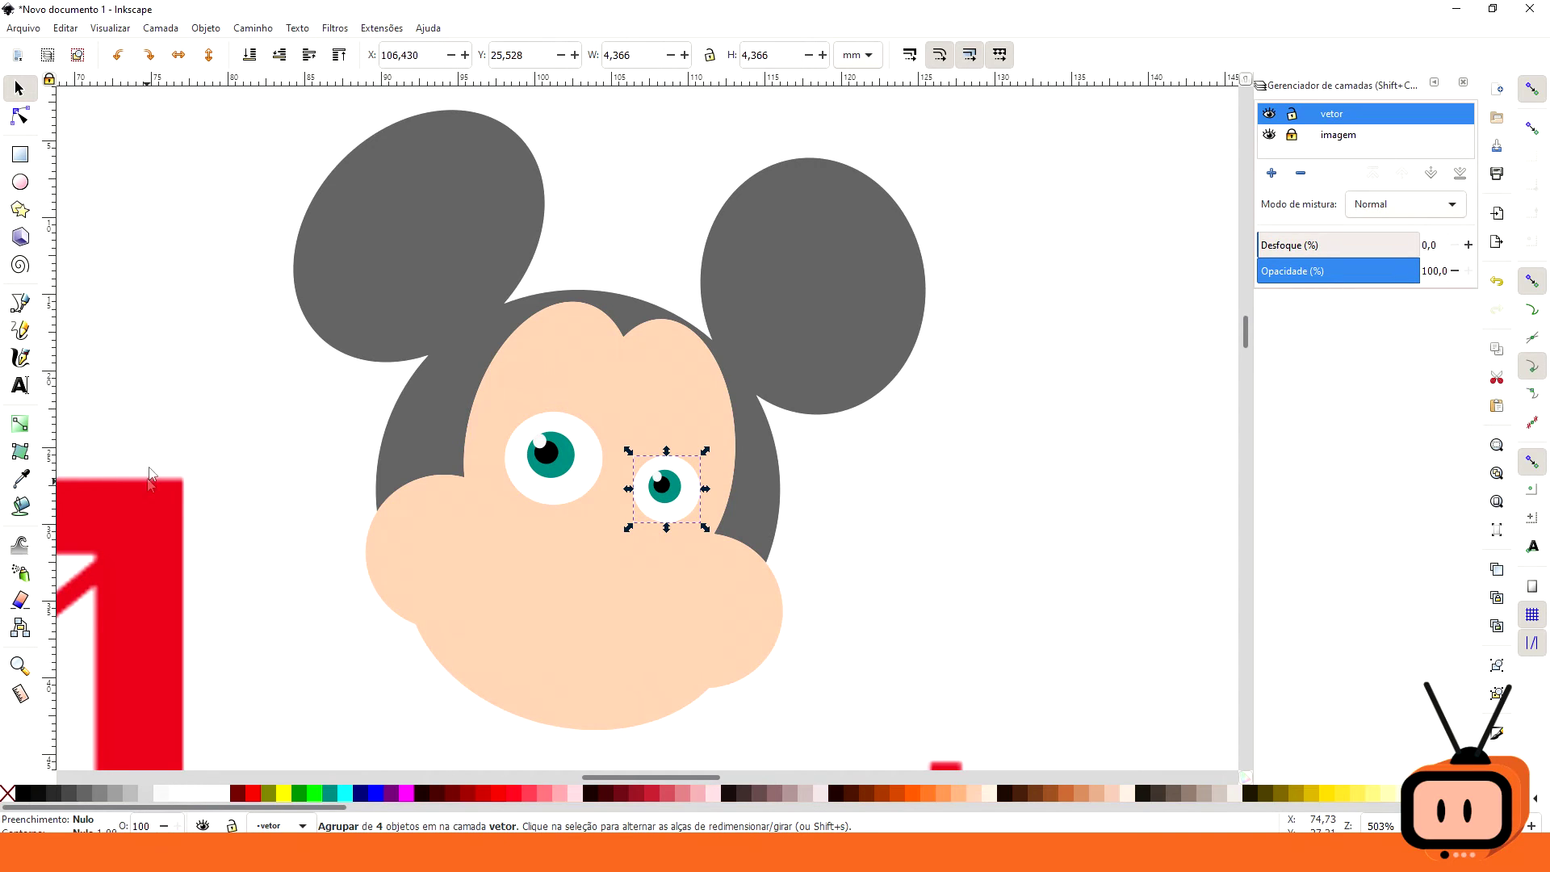
Step: Draw a horizontal ellipse about 9.3 × 5.5 mm for the nose and position it just below the eyes
left_click(21, 182)
left_click_drag(554, 524, 698, 609)
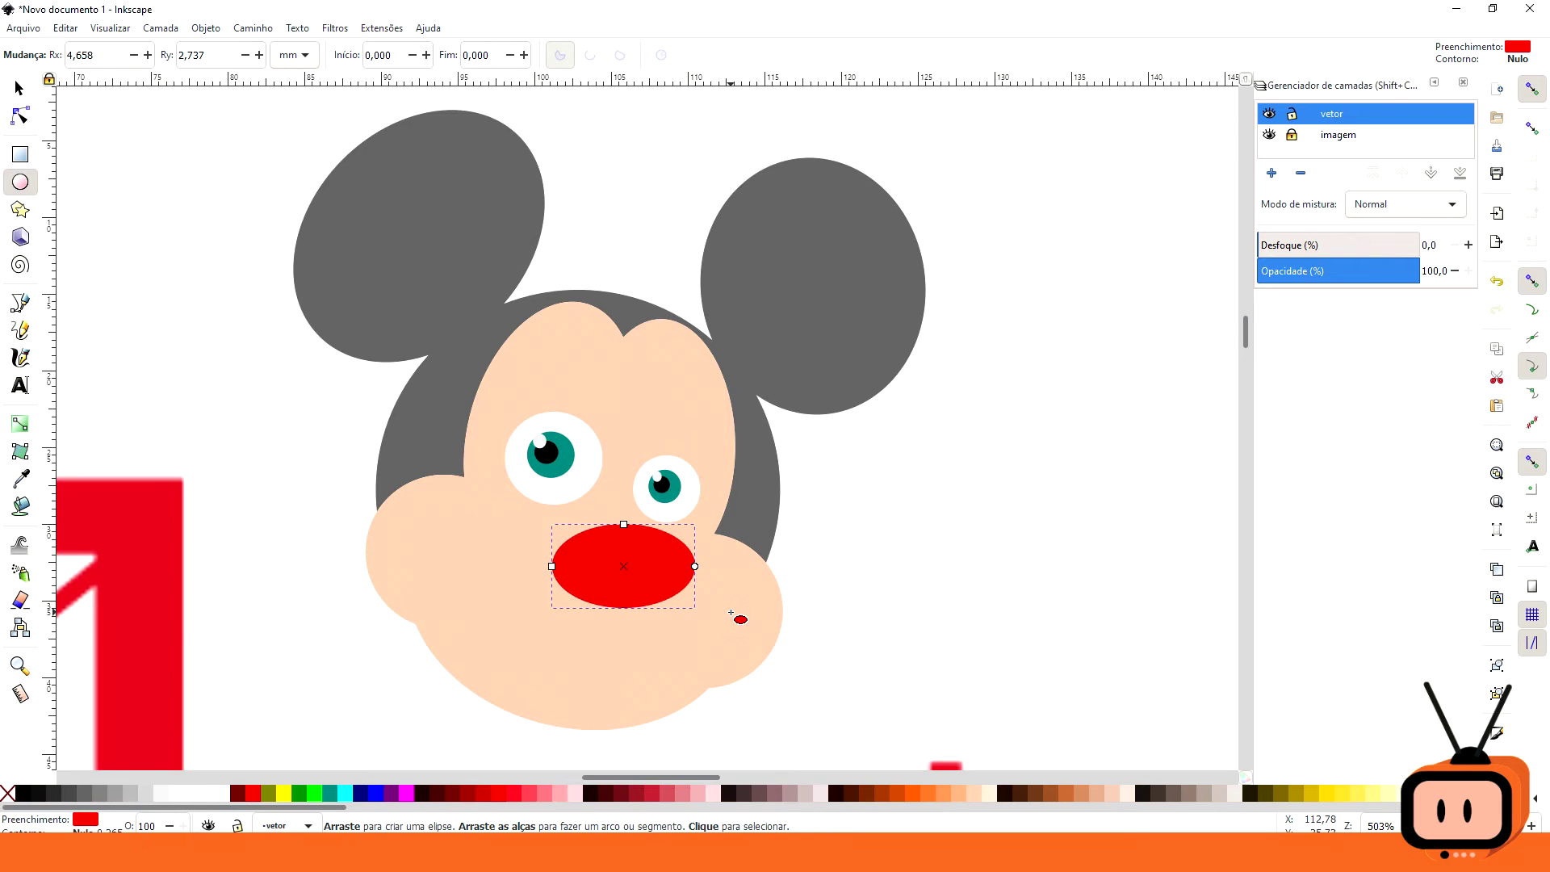
left_click(20, 88)
left_click(903, 474)
left_click_drag(637, 590, 642, 575)
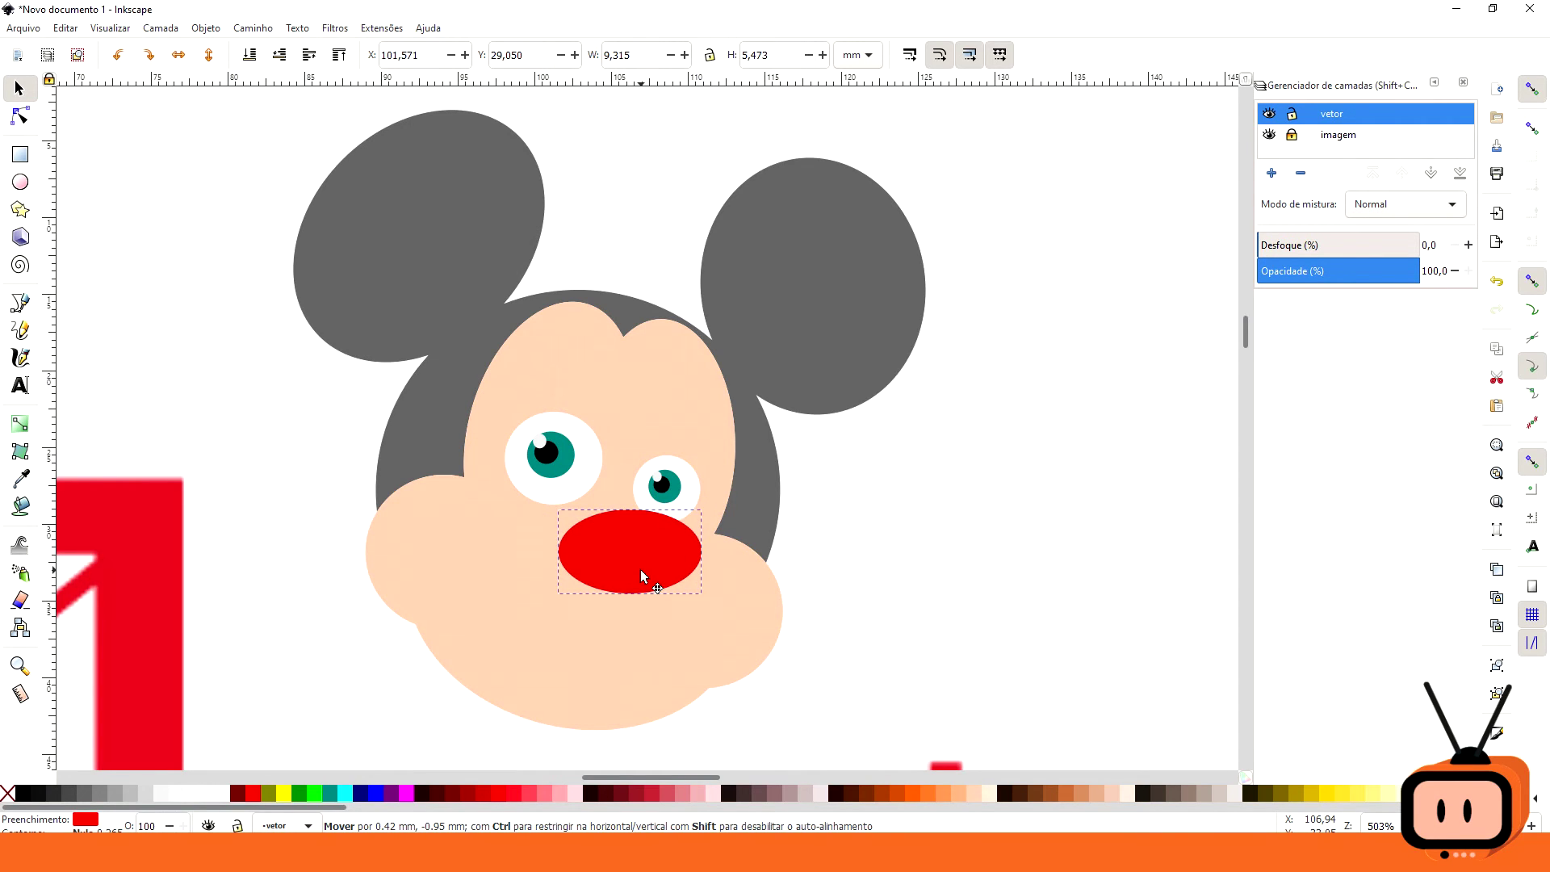
left_click_drag(643, 576, 644, 576)
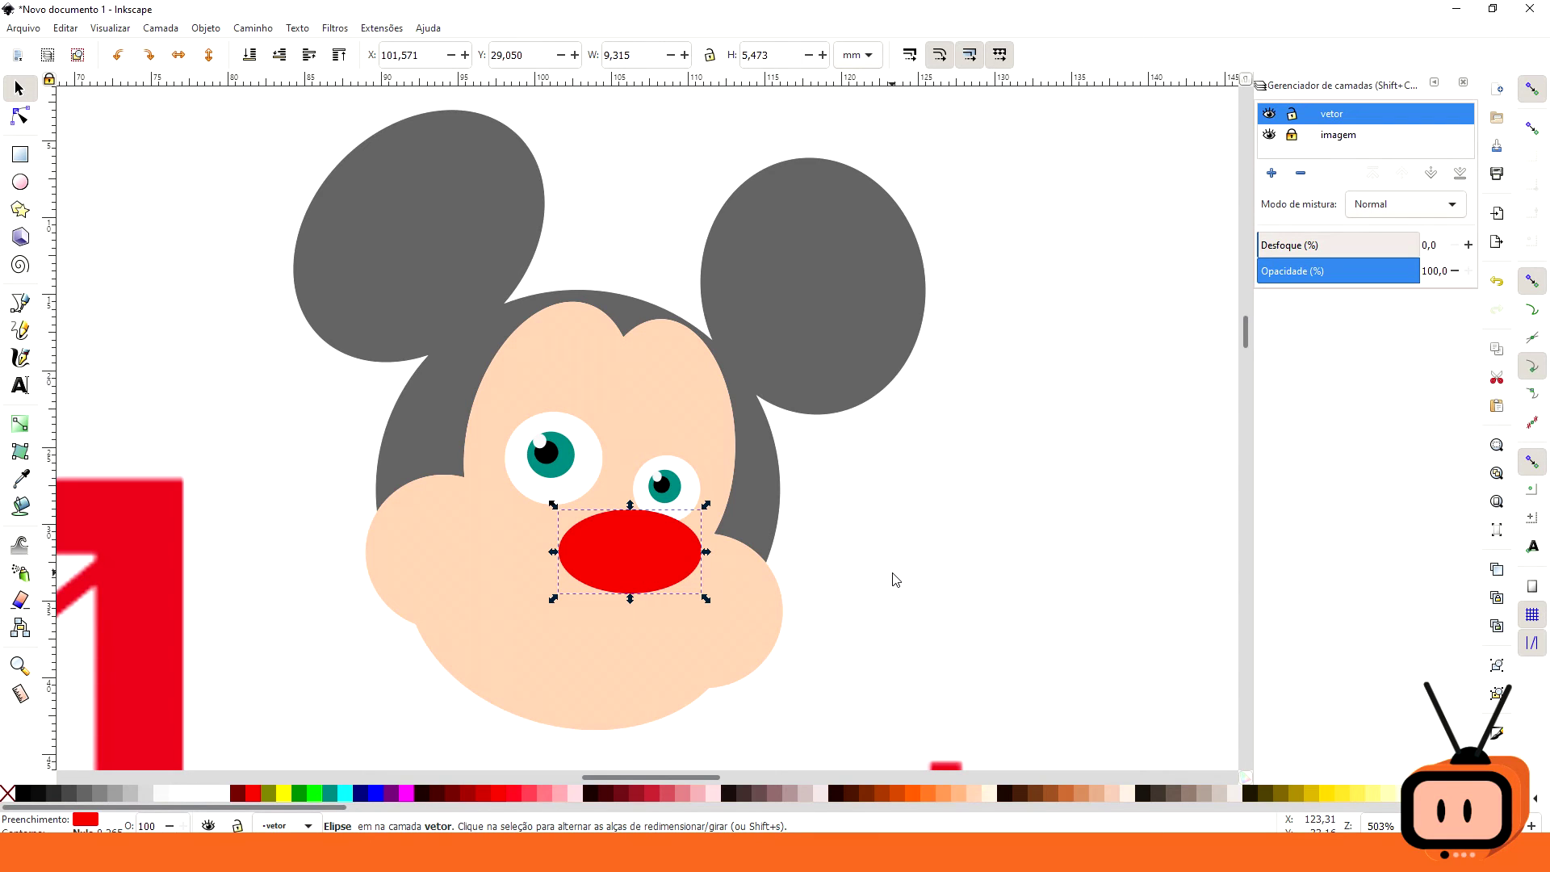
Step: Try several skin and orange tones on the nose ellipse and settle on a muted orange-brown fill
left_click(977, 796)
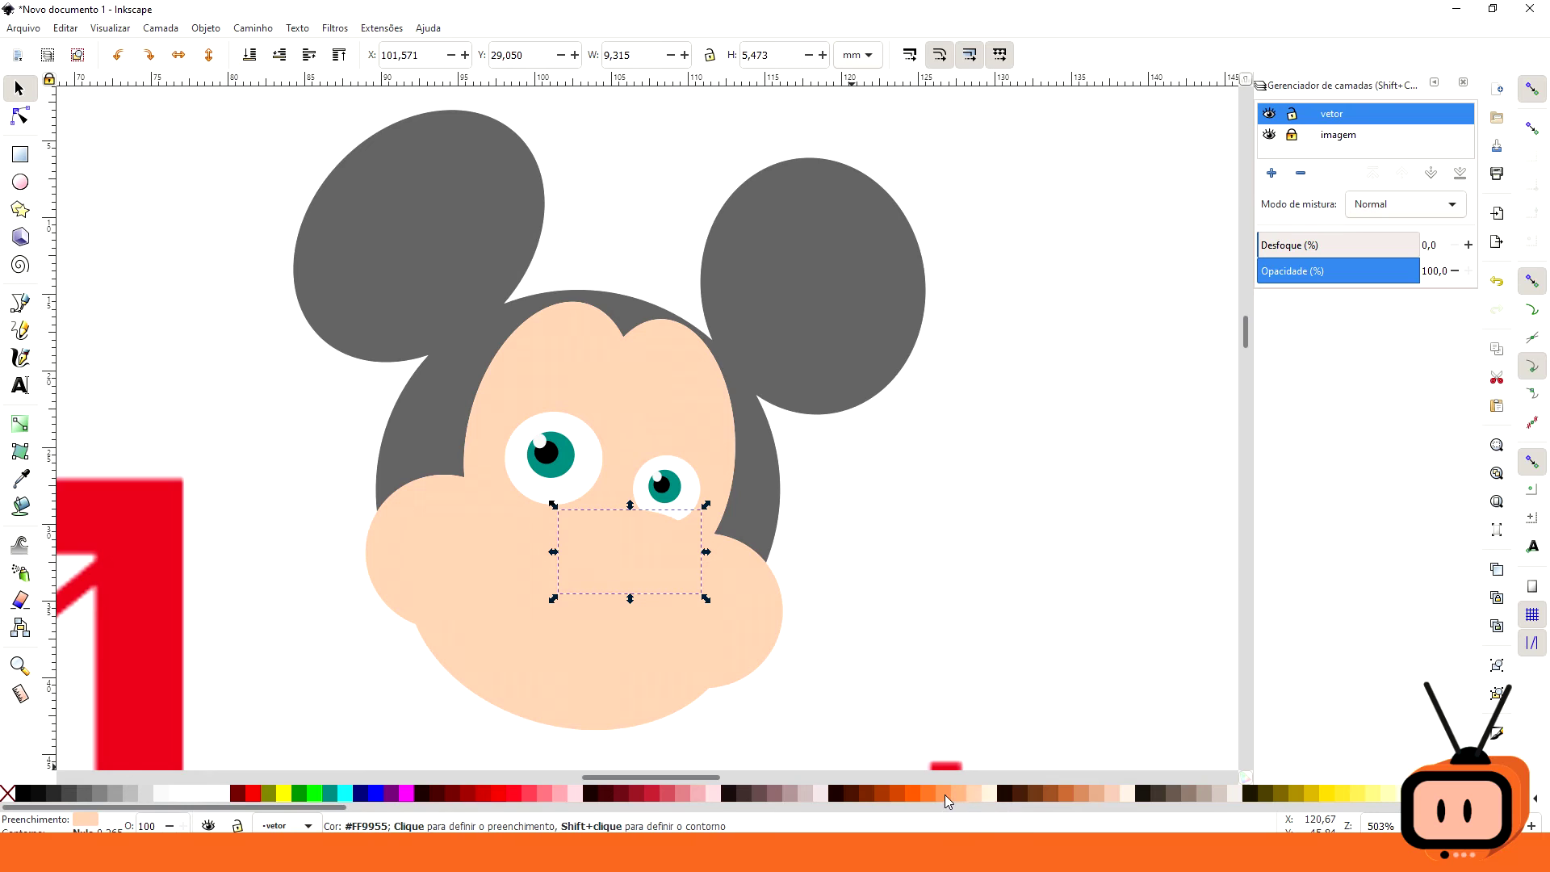
left_click(945, 797)
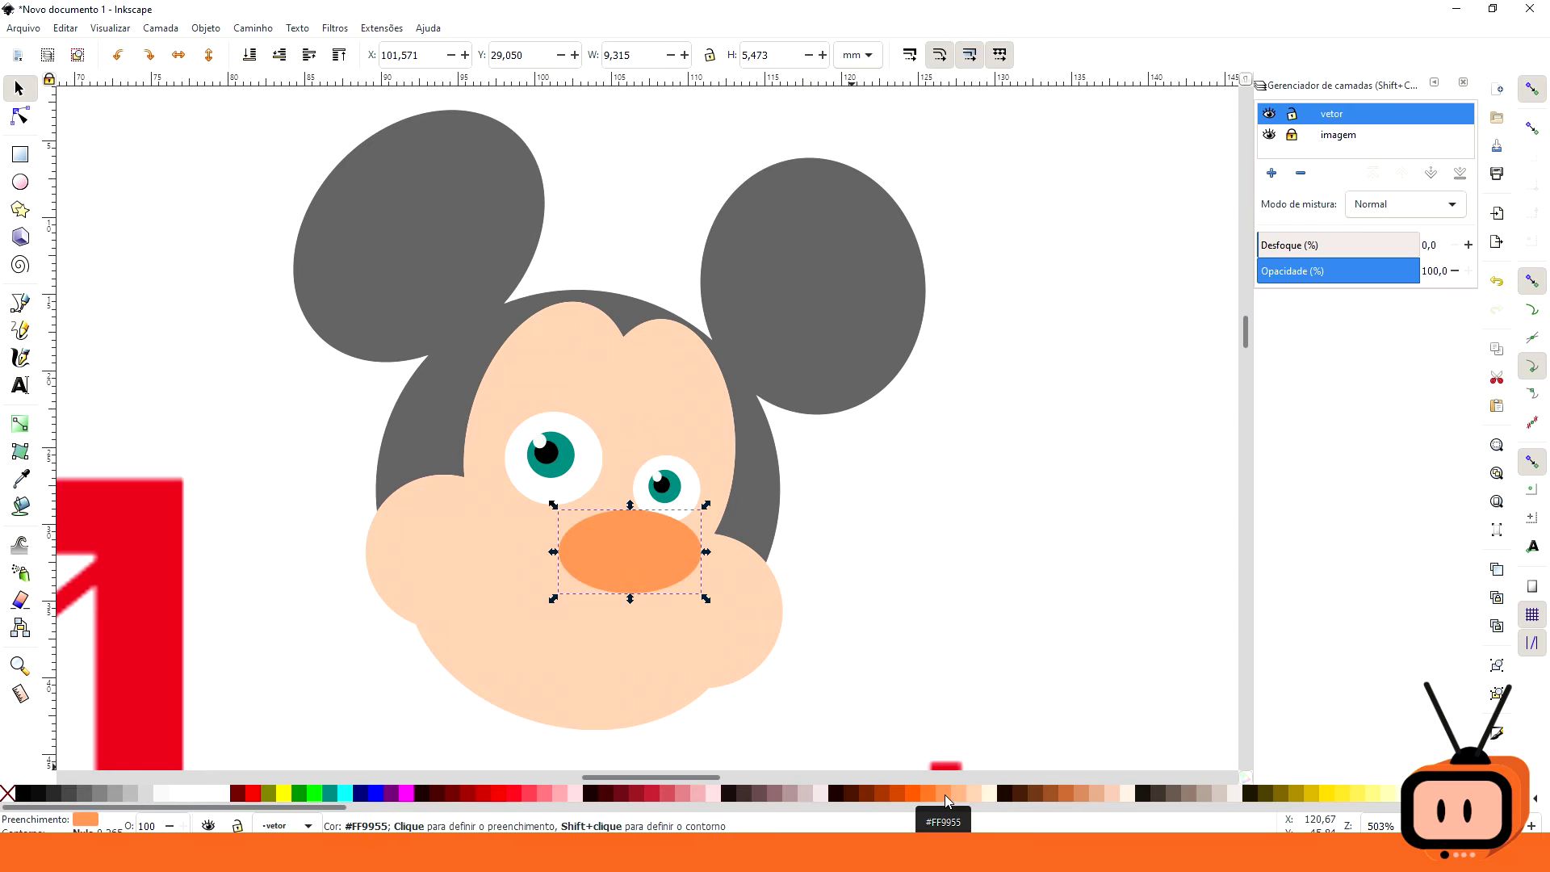
left_click(1086, 795)
left_click(1102, 795)
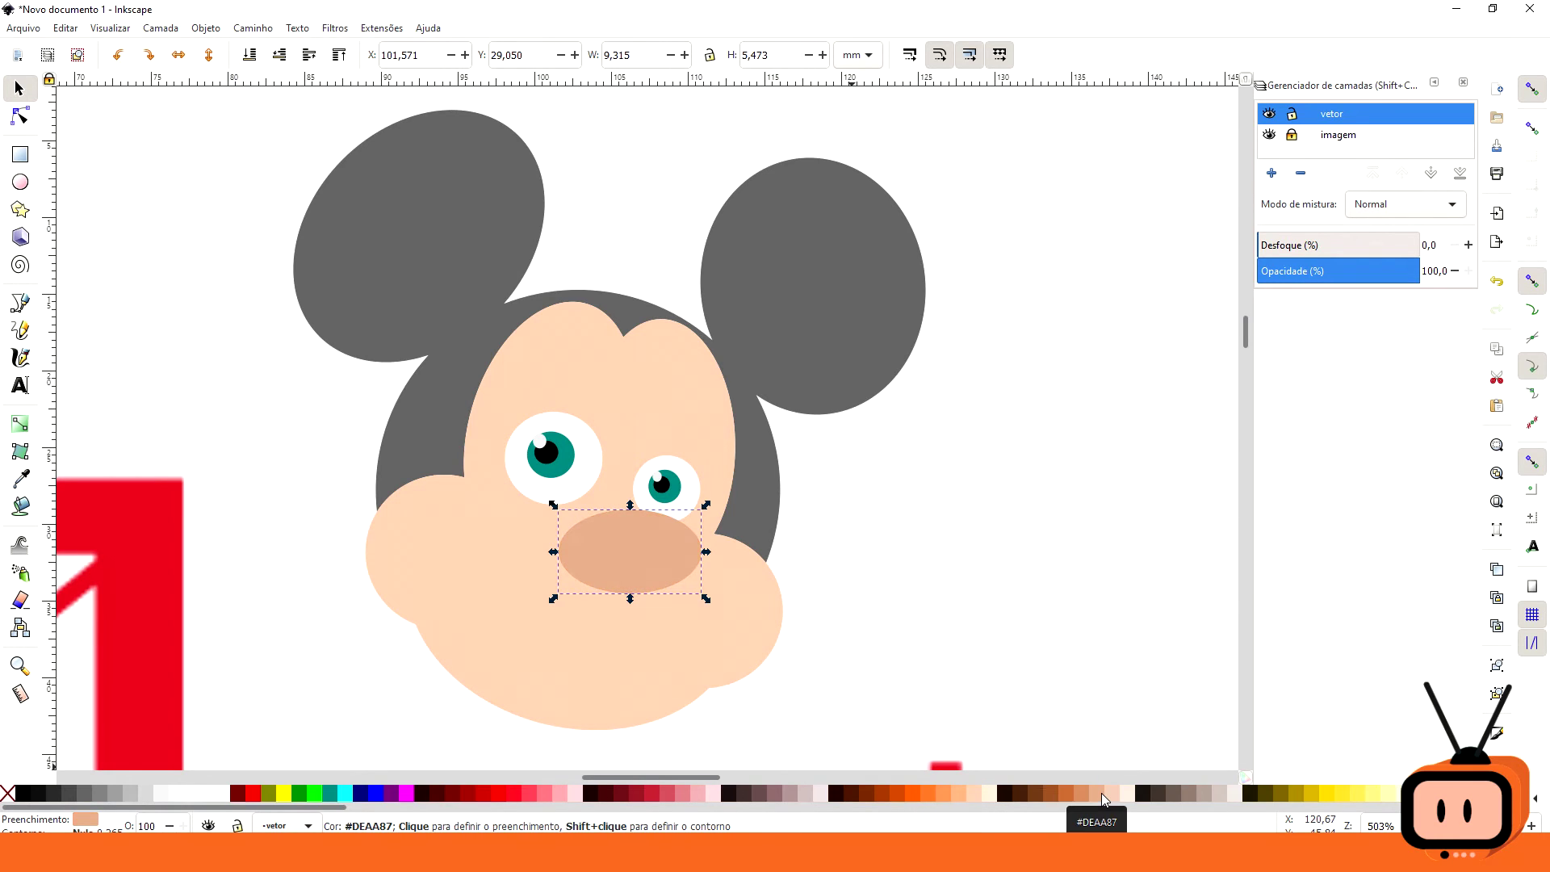
left_click(1078, 790)
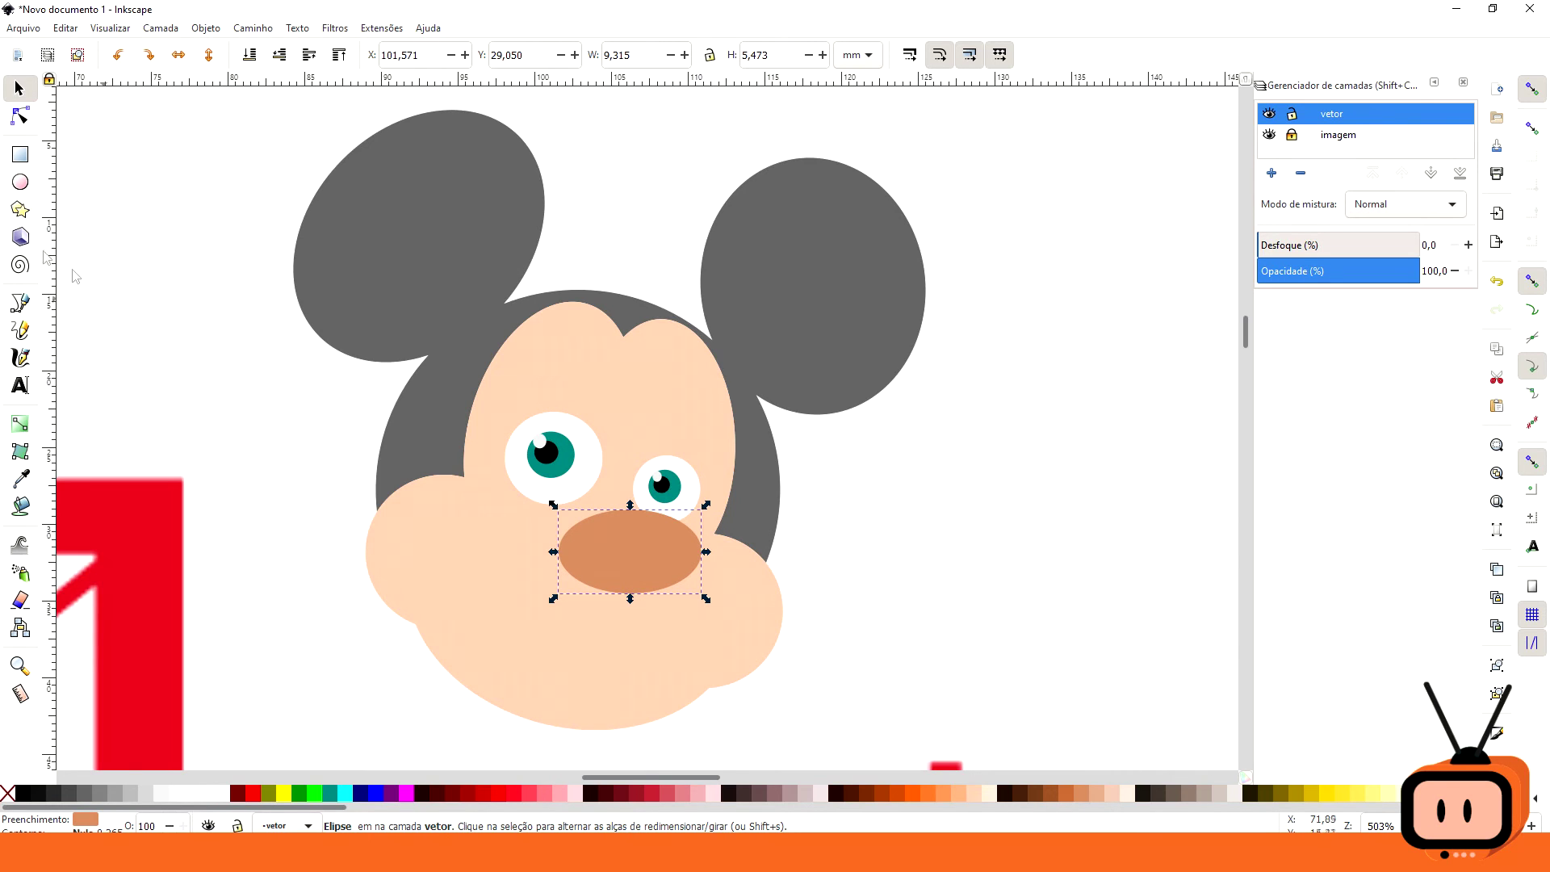
Step: Draw a small red nostril ellipse about 3.2 × 2.2 mm on the lower left edge of the nose
left_click(20, 182)
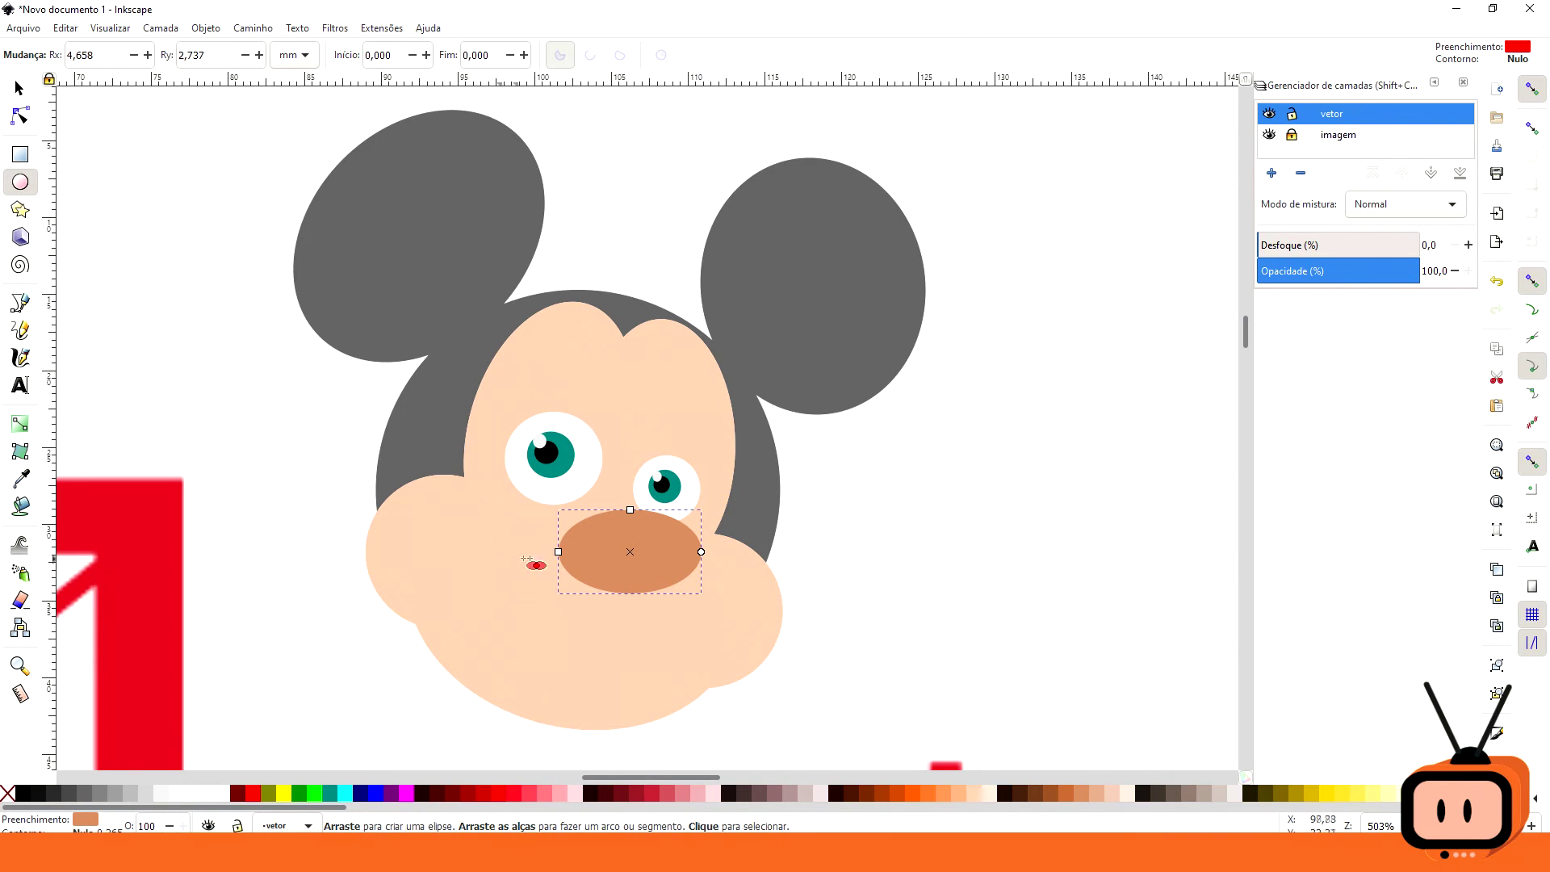
mouse_move(572, 557)
left_mouse_down()
mouse_move(619, 614)
mouse_move(622, 591)
left_mouse_up()
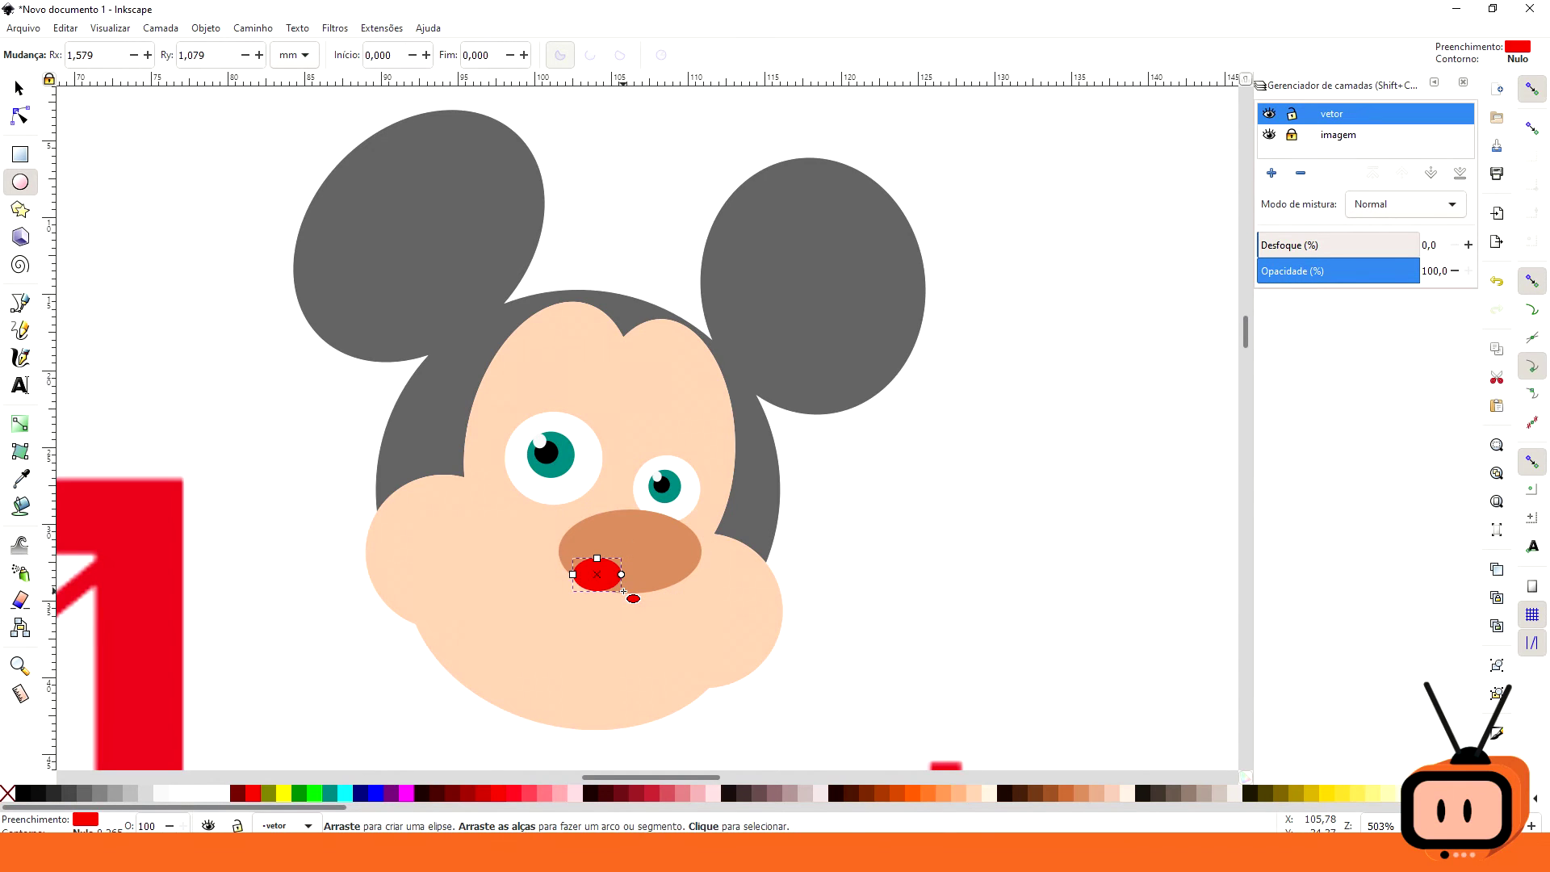
left_click(19, 88)
left_click_drag(589, 580, 587, 579)
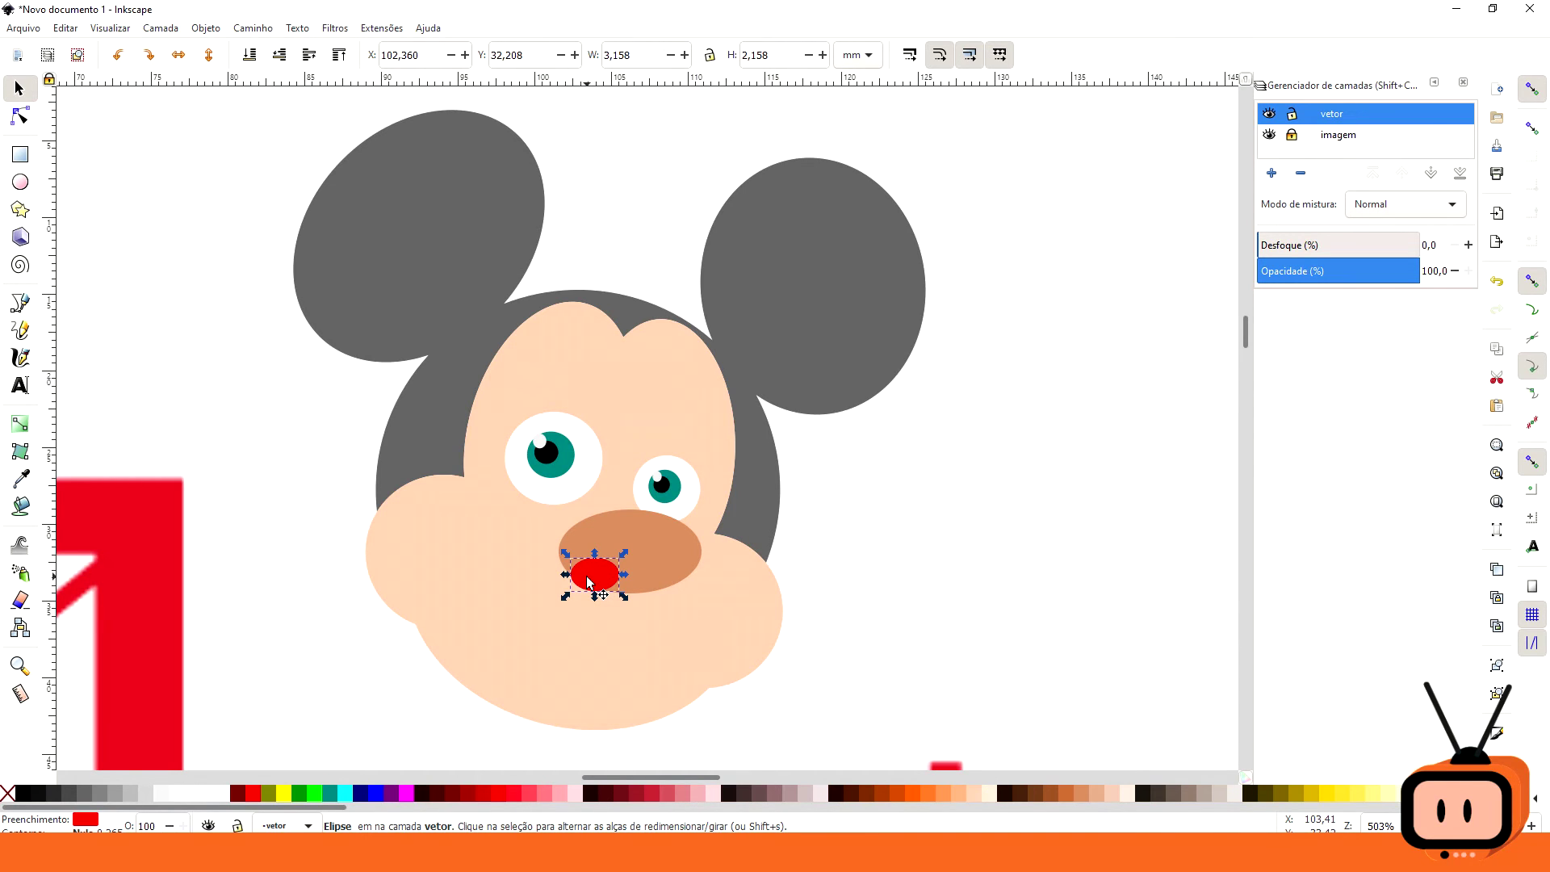
Step: Duplicate the nostril ellipse, place the smaller copy on the nose's lower right edge, and tilt both ellipses
key("ctrl+d")
left_click_drag(591, 579, 686, 580)
left_click(686, 580)
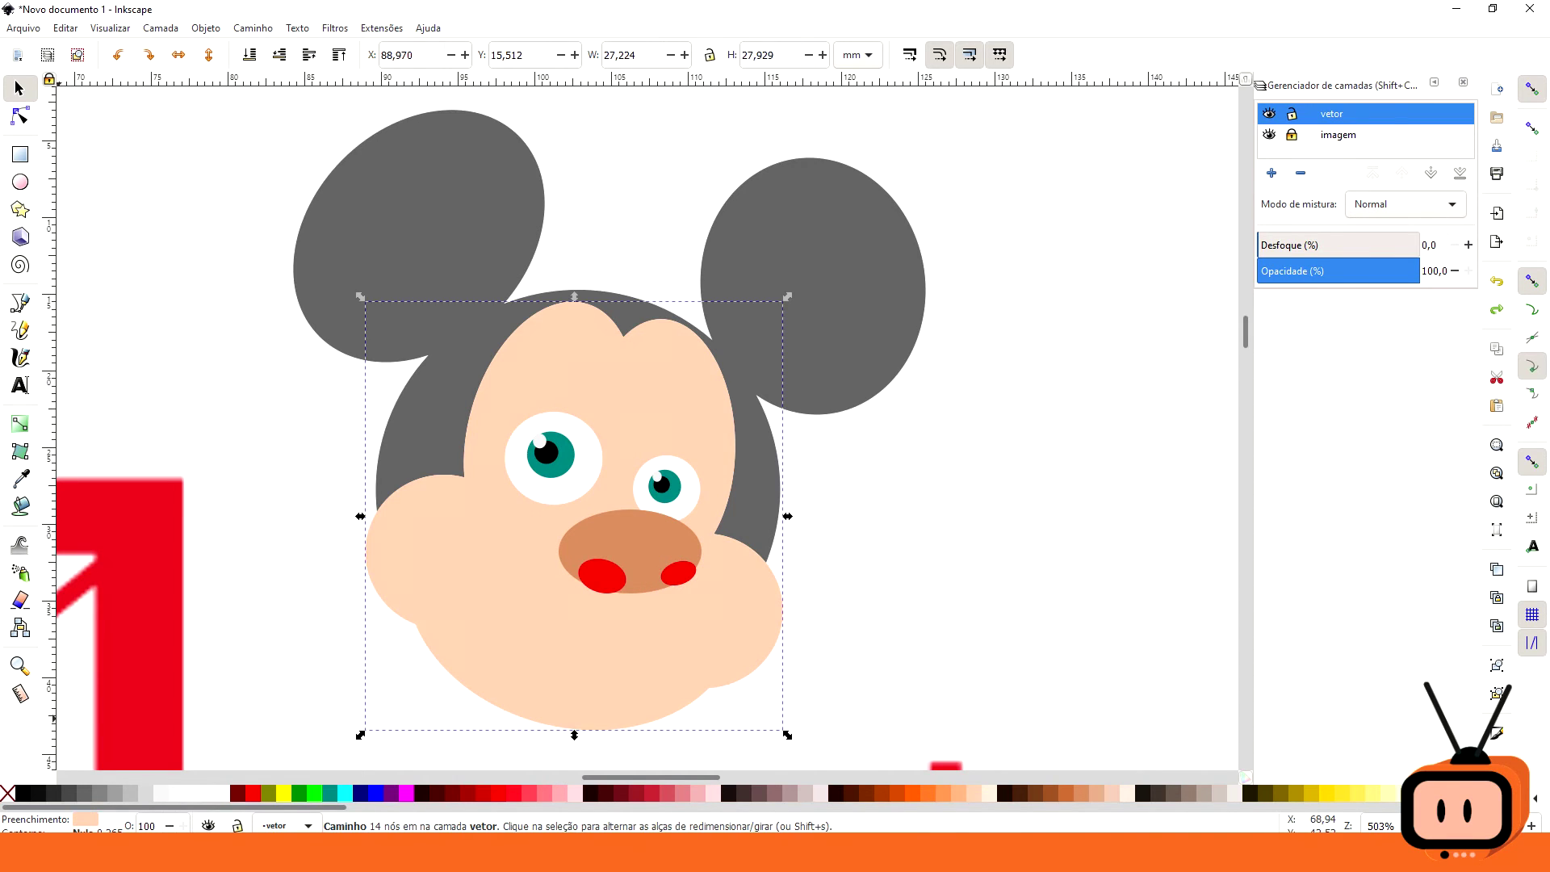
left_click(257, 638)
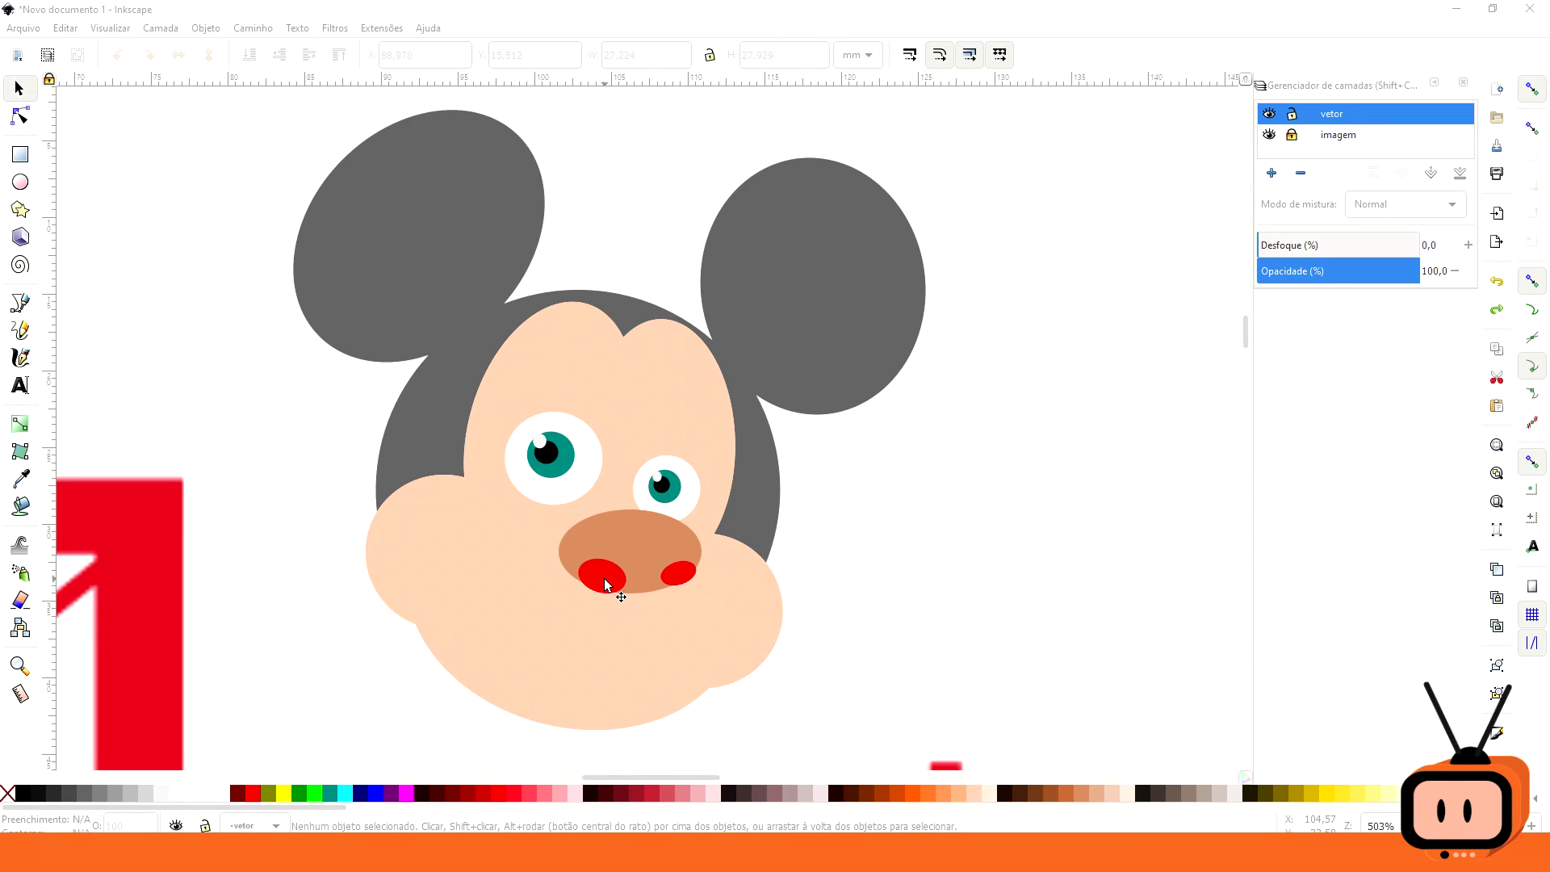
Step: Merge the two red nostril ellipses into one path with Union
left_click(680, 577)
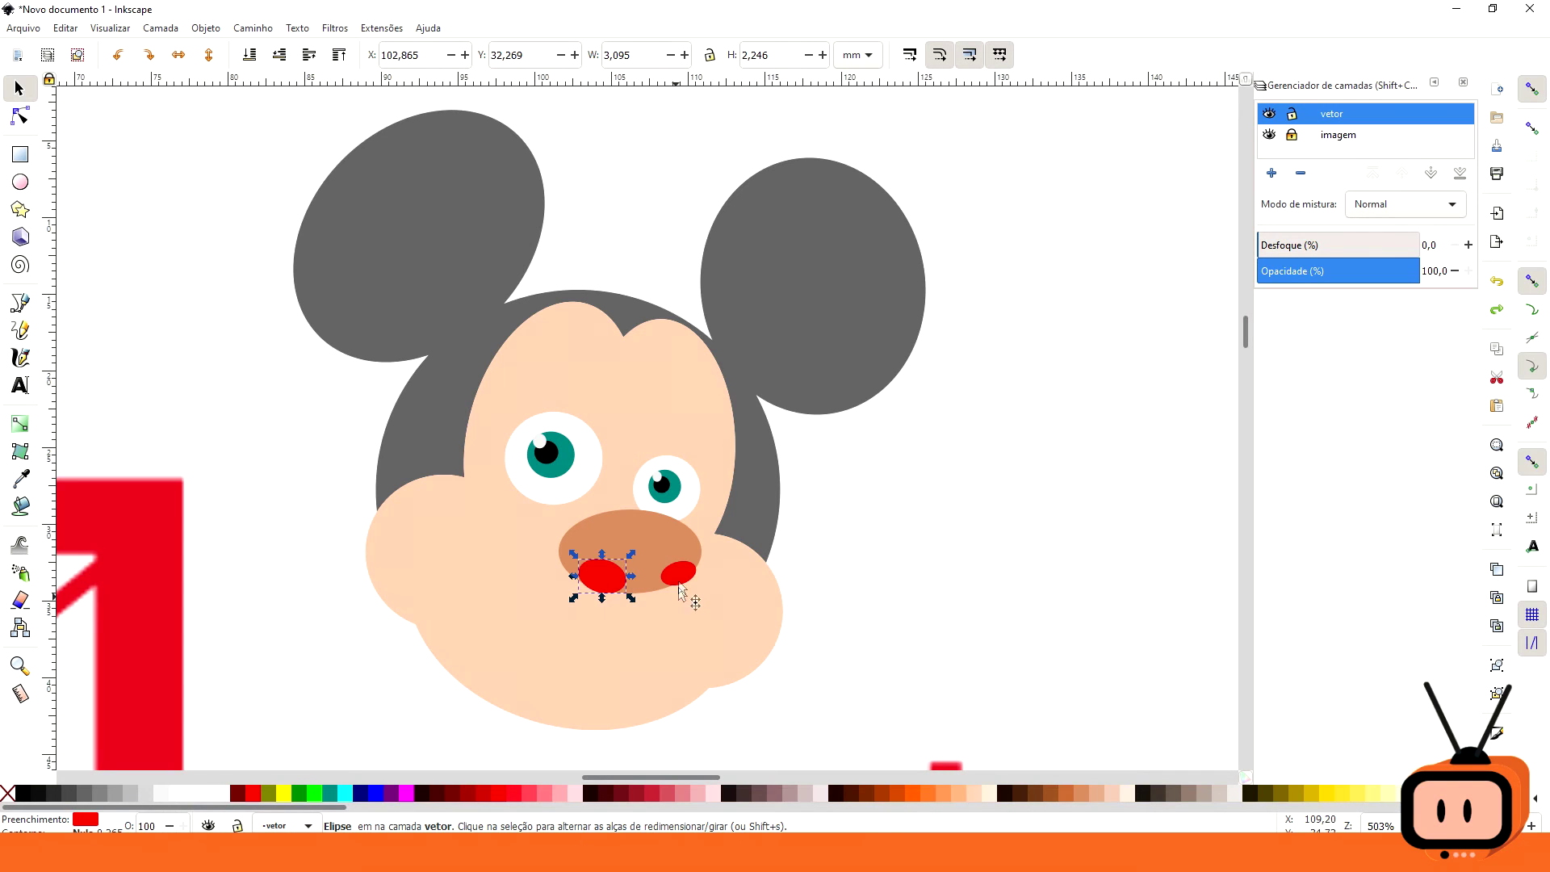
left_click(603, 580, "shift")
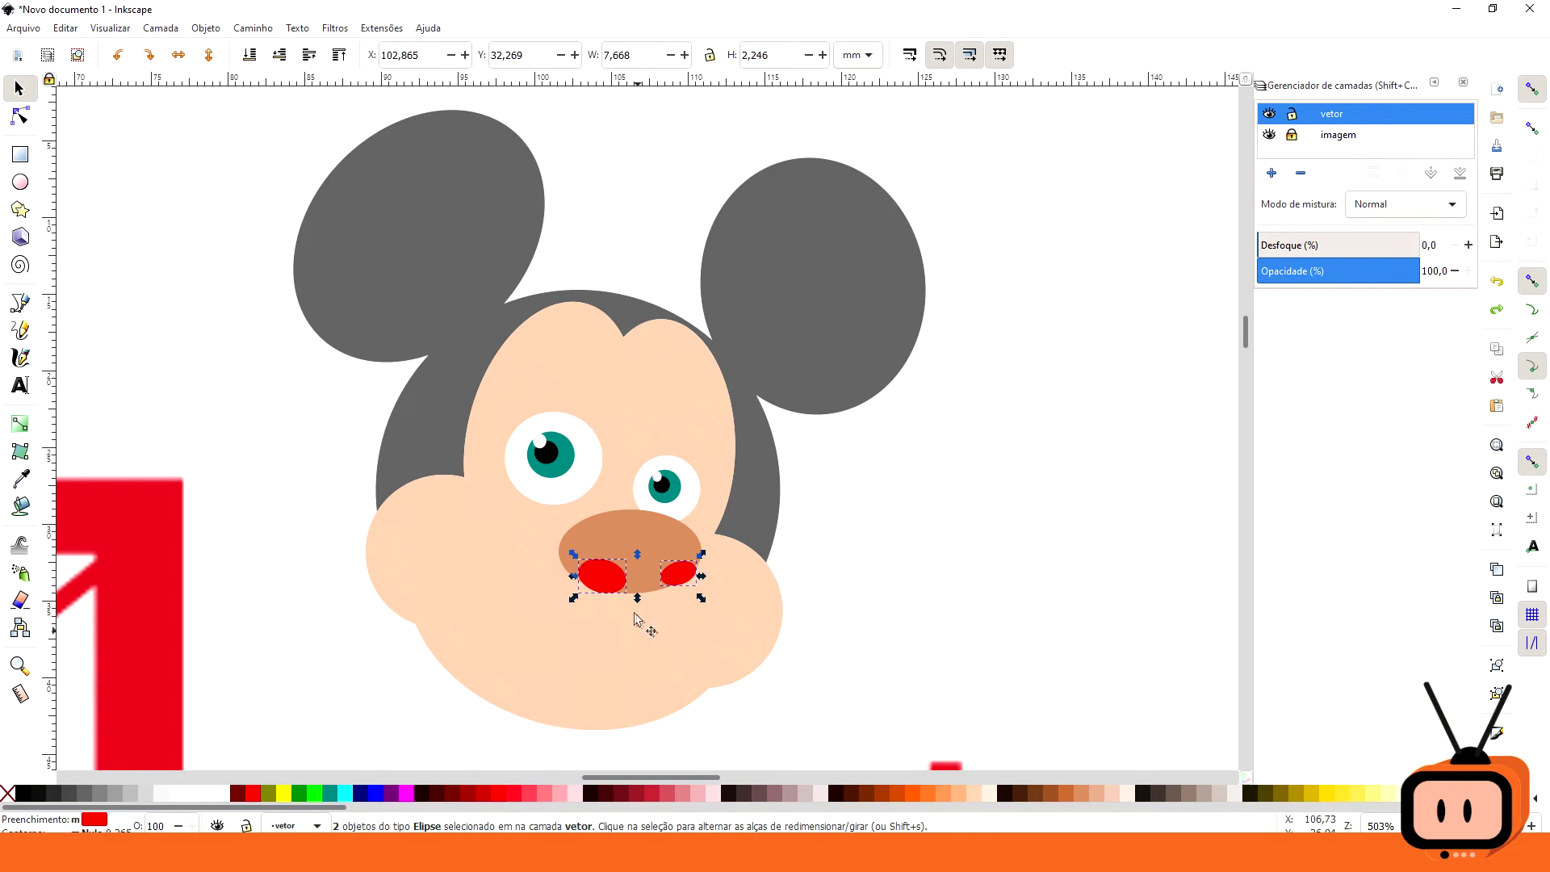
left_click(253, 29)
left_click(283, 106)
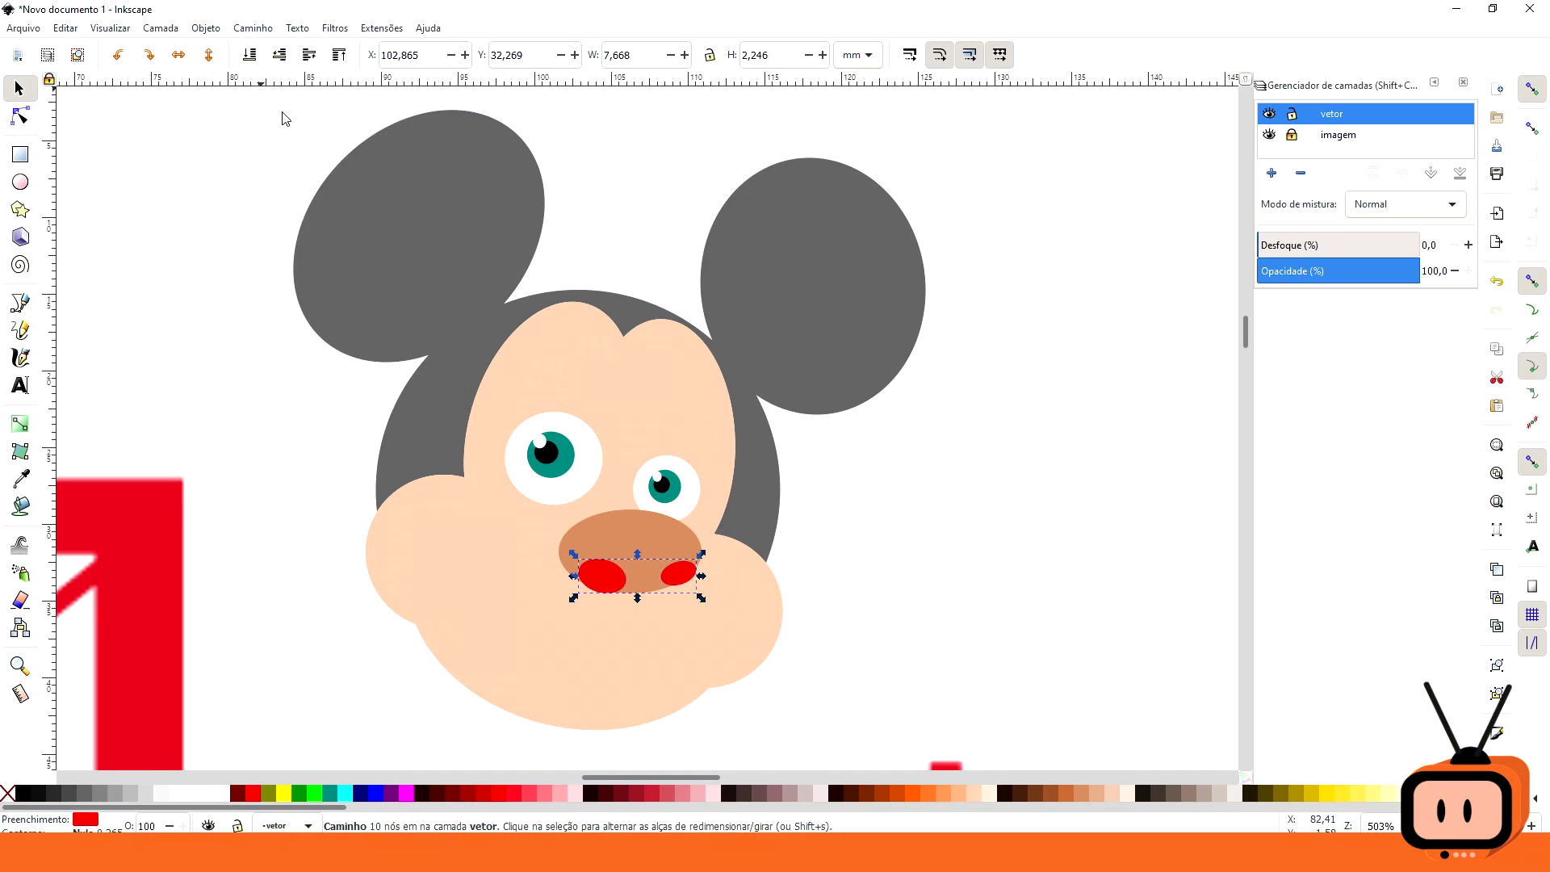
left_click(249, 197)
Step: Cut the merged nostril path out of the brown nose ellipse with Difference
left_click(604, 574)
left_click(644, 530, "shift")
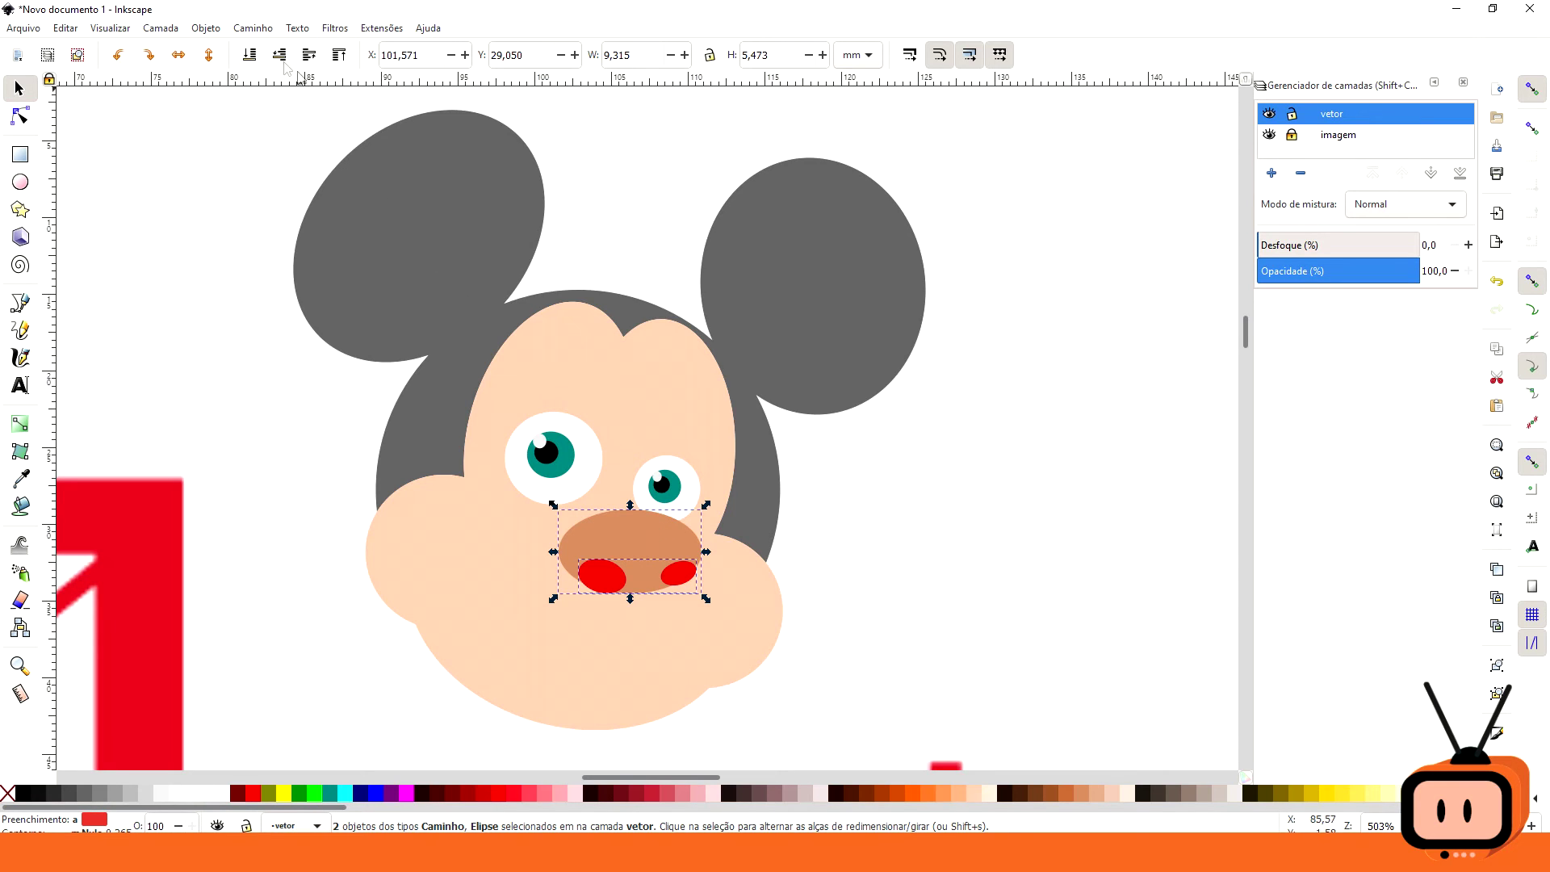
left_click(252, 29)
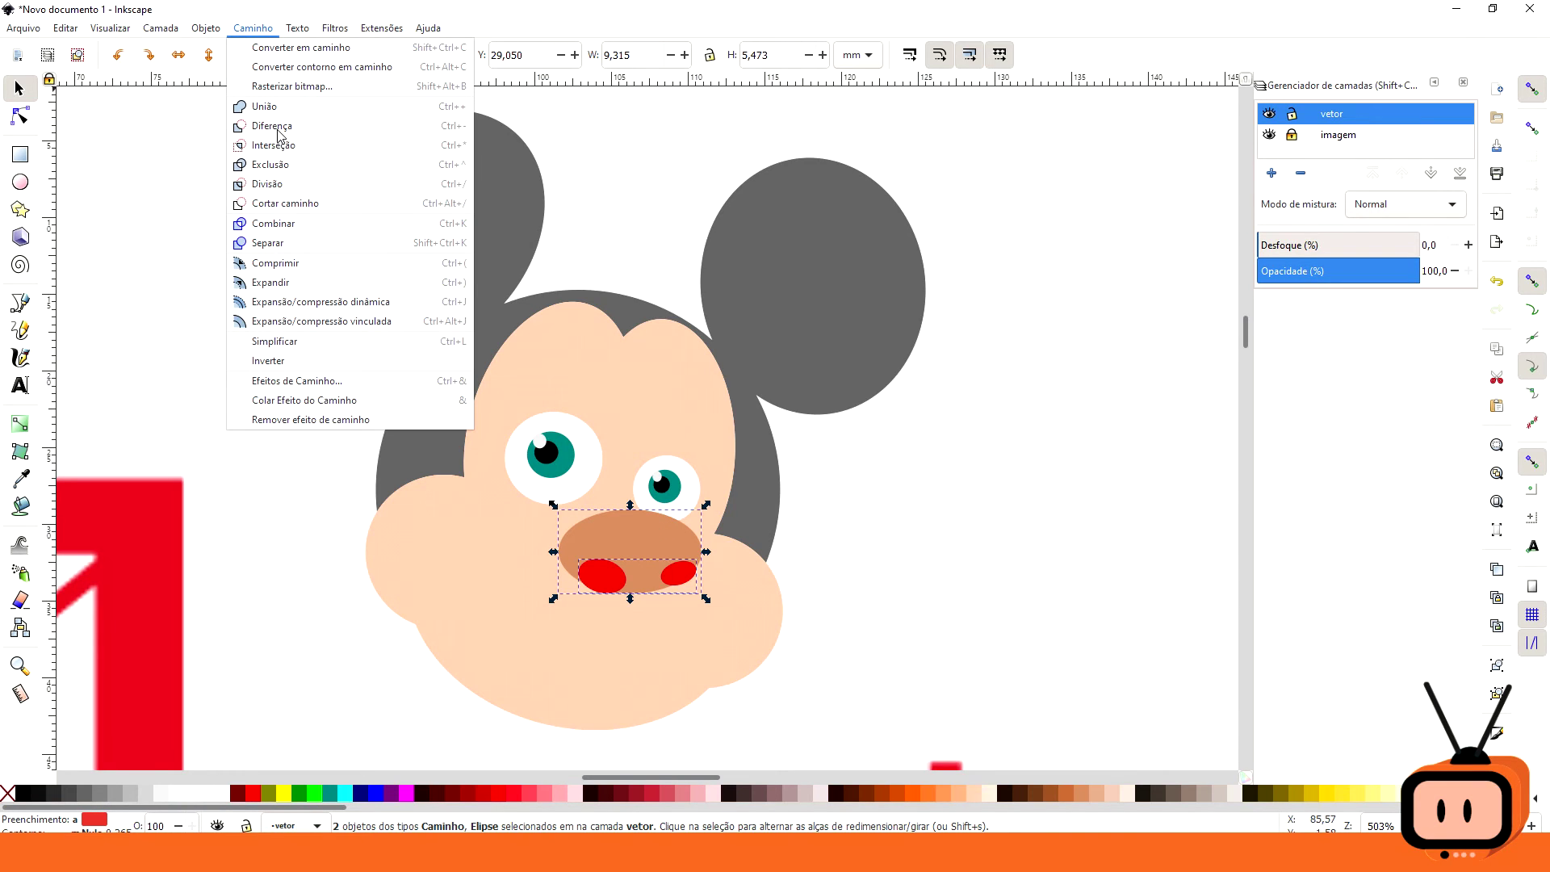
left_click(275, 127)
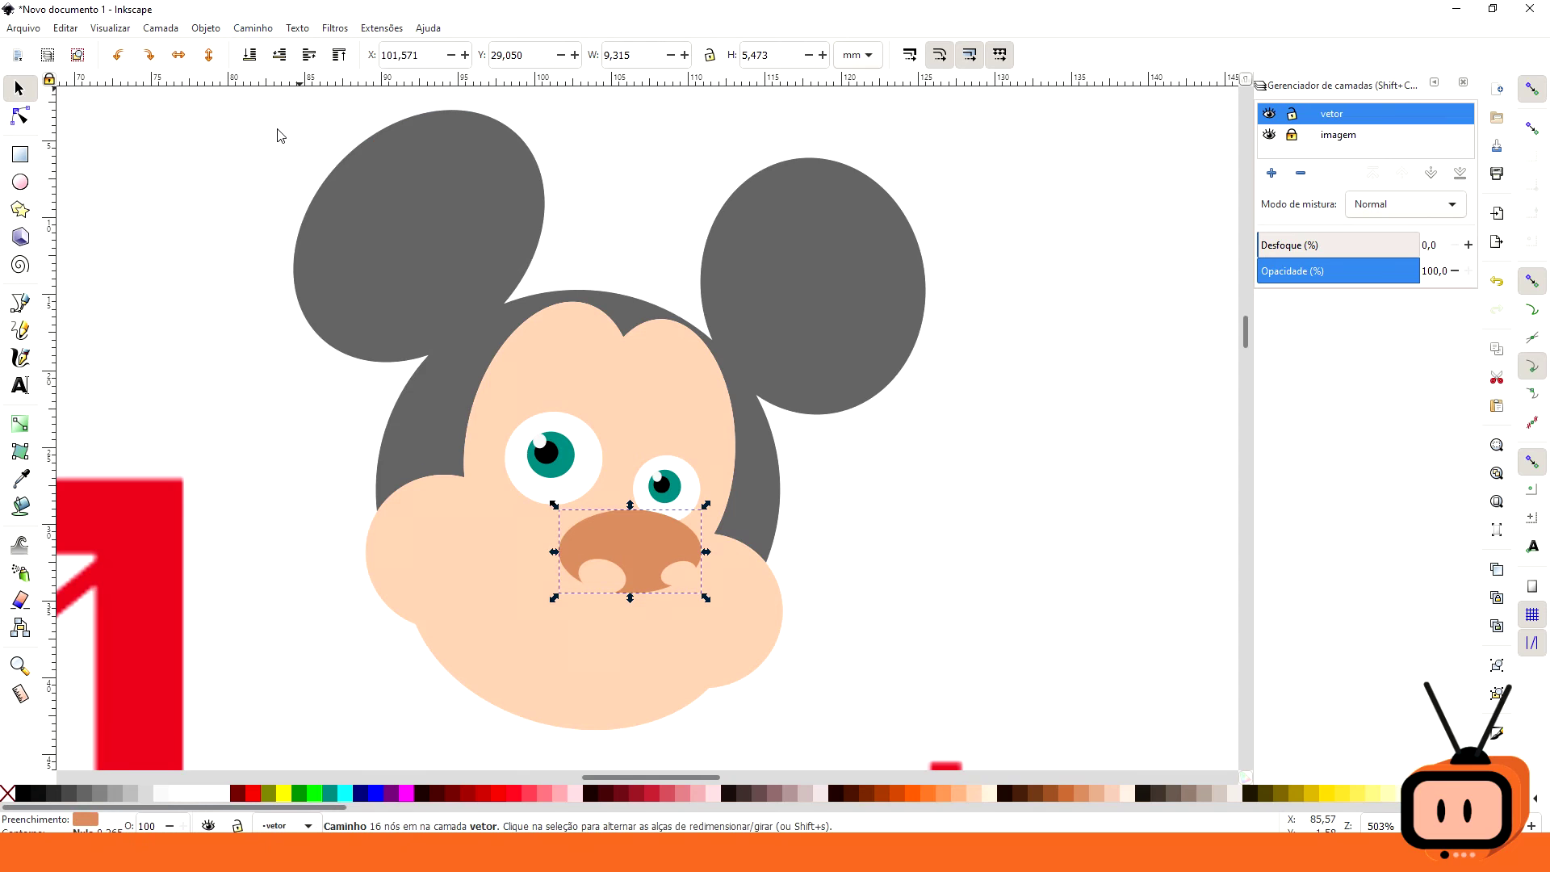
Step: Move the cut nose shape up and to the left so it sits between the two eyes
left_click(922, 495)
mouse_move(622, 529)
left_mouse_down()
mouse_move(604, 517)
mouse_move(605, 533)
left_mouse_up()
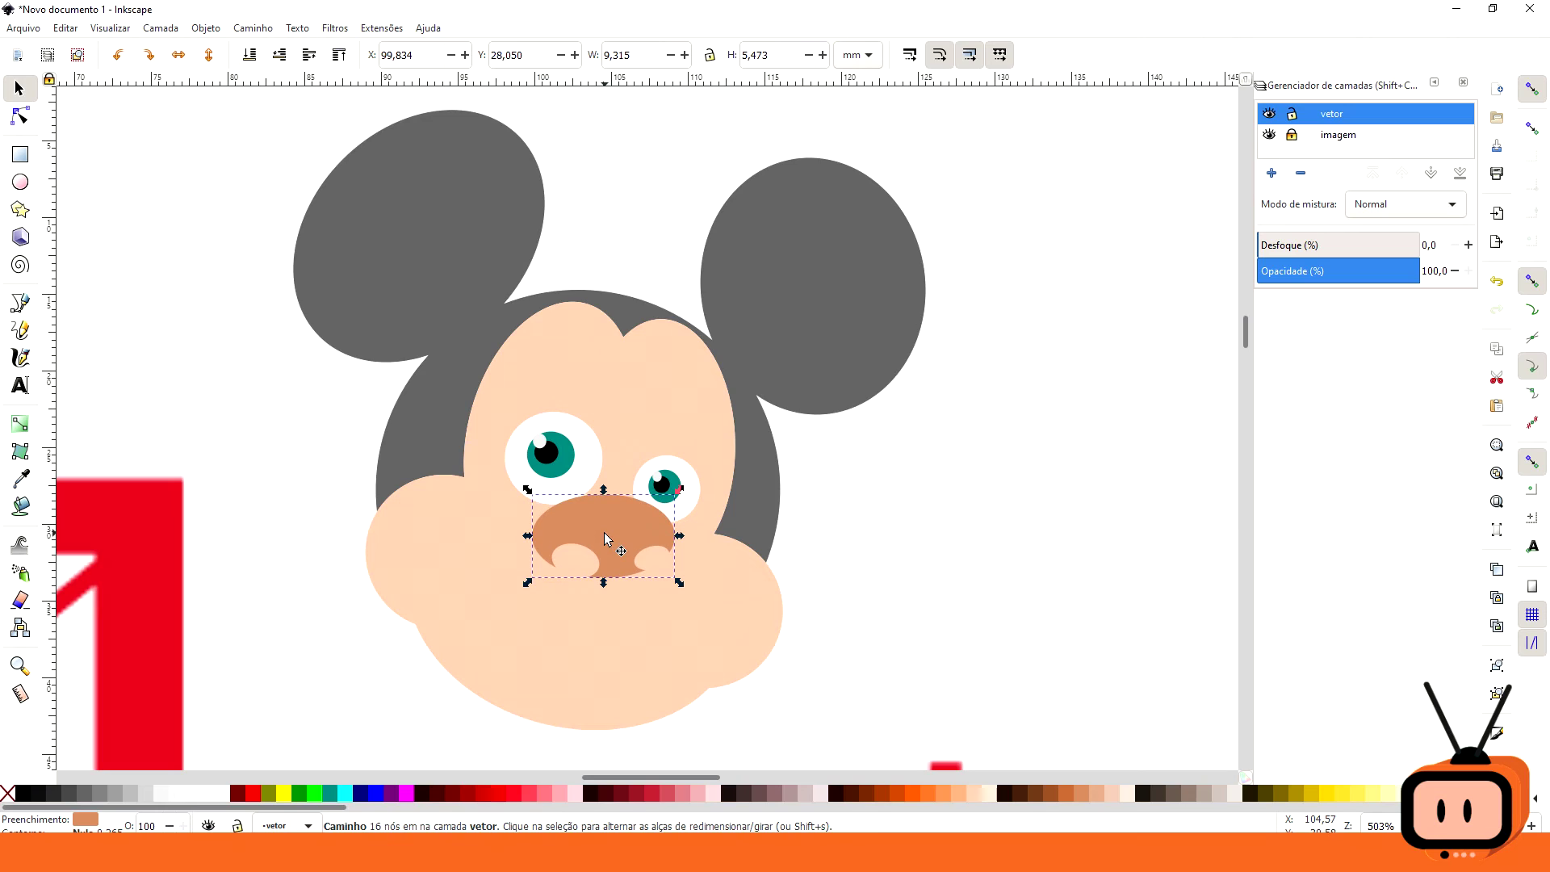
left_click(603, 532)
left_click(671, 227)
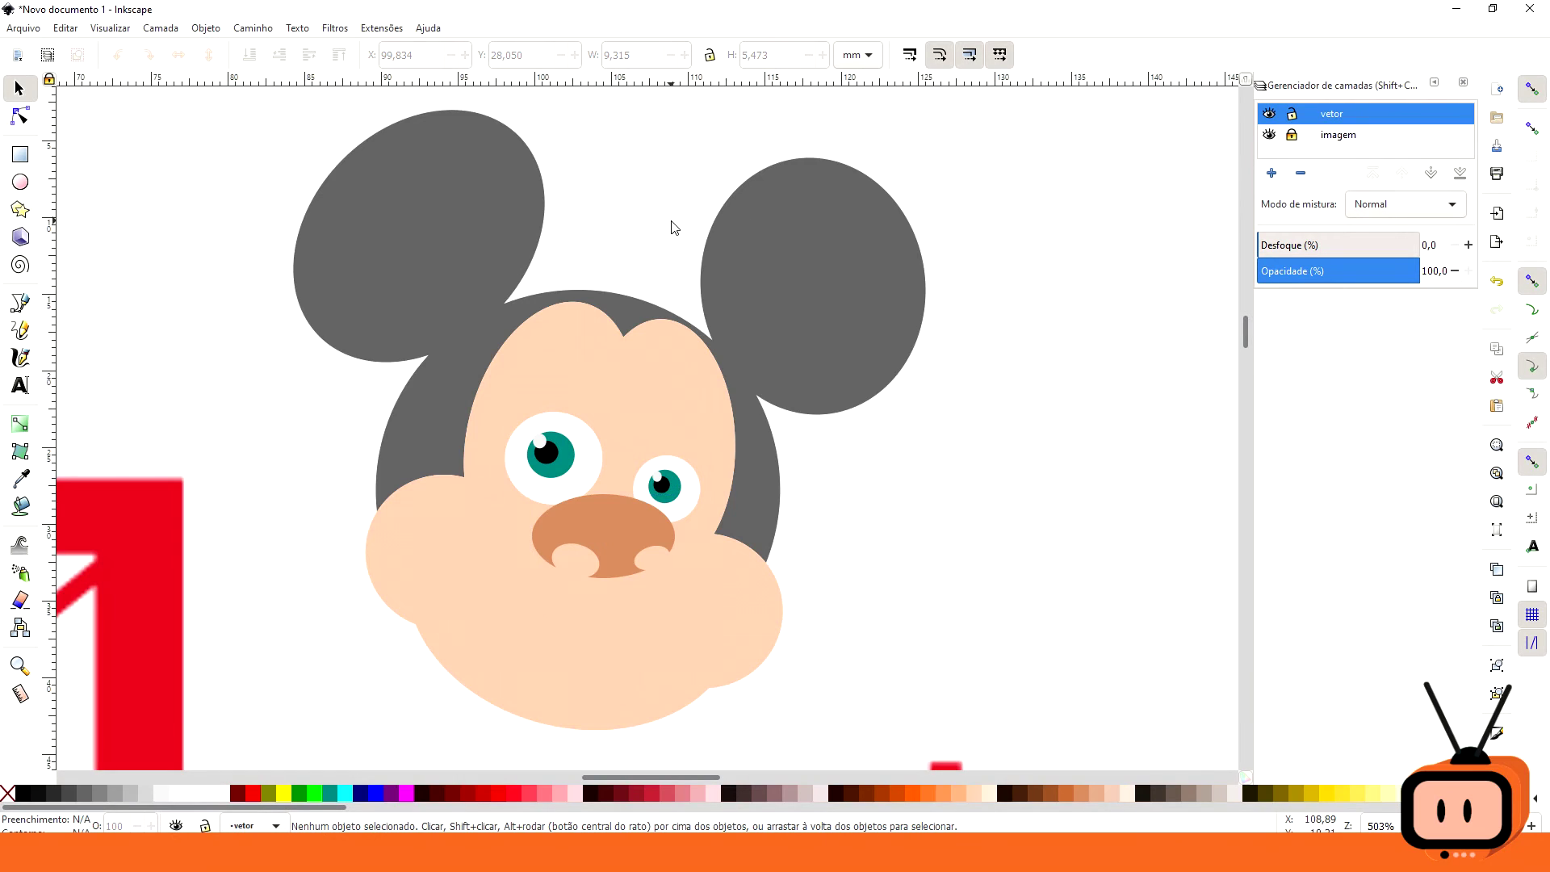
Step: Draw a red ellipse about 4.8 × 5.2 mm on the forehead above the left eye
left_click(20, 182)
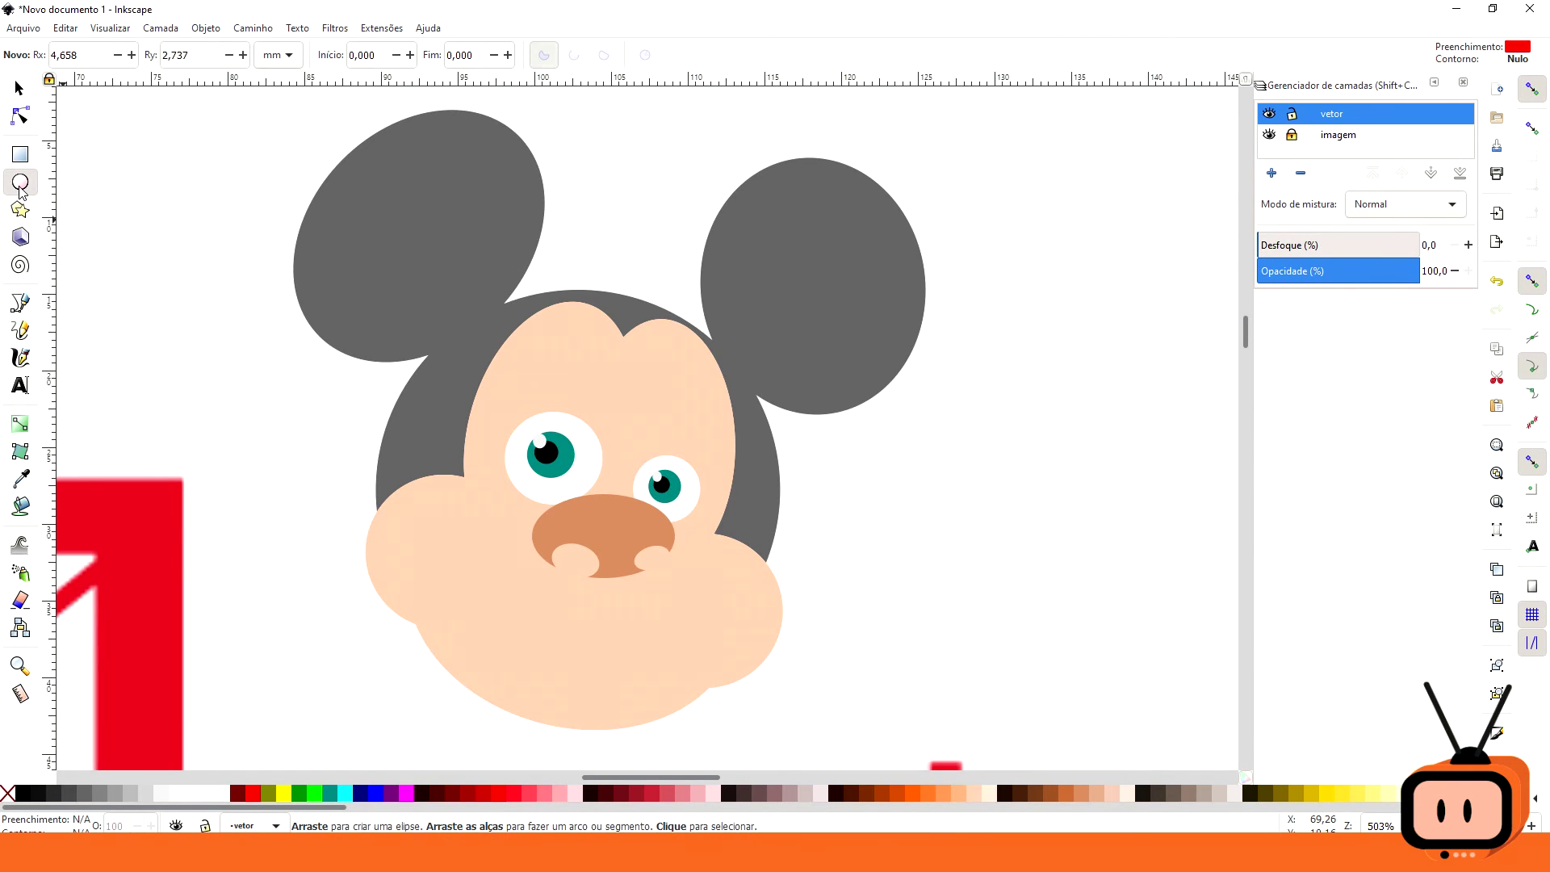
left_click_drag(540, 329, 603, 397)
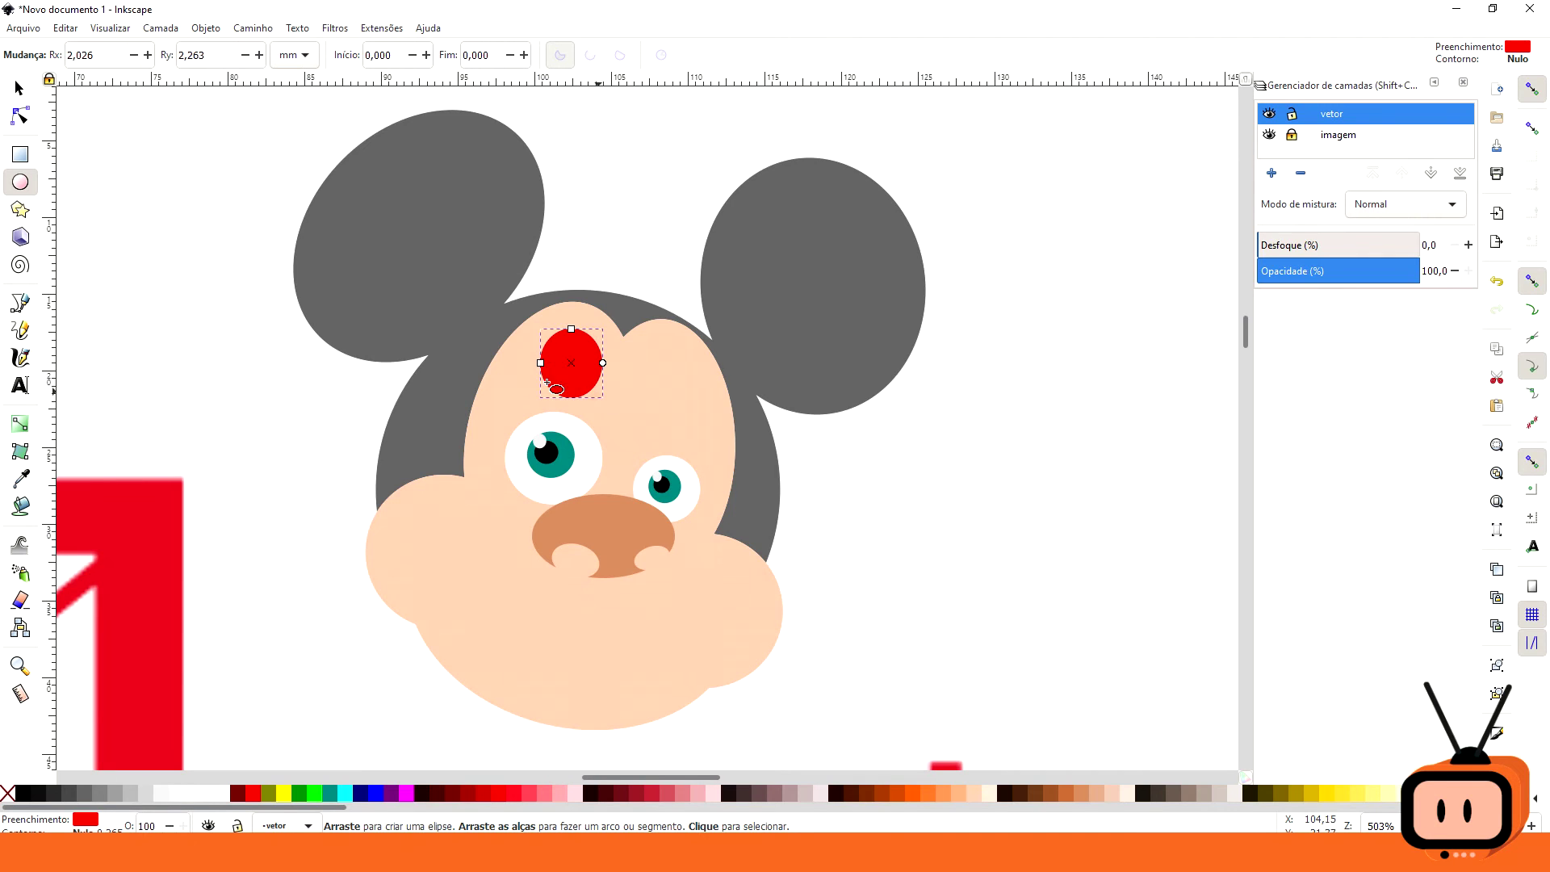
left_click(18, 89)
left_click_drag(544, 373, 565, 307)
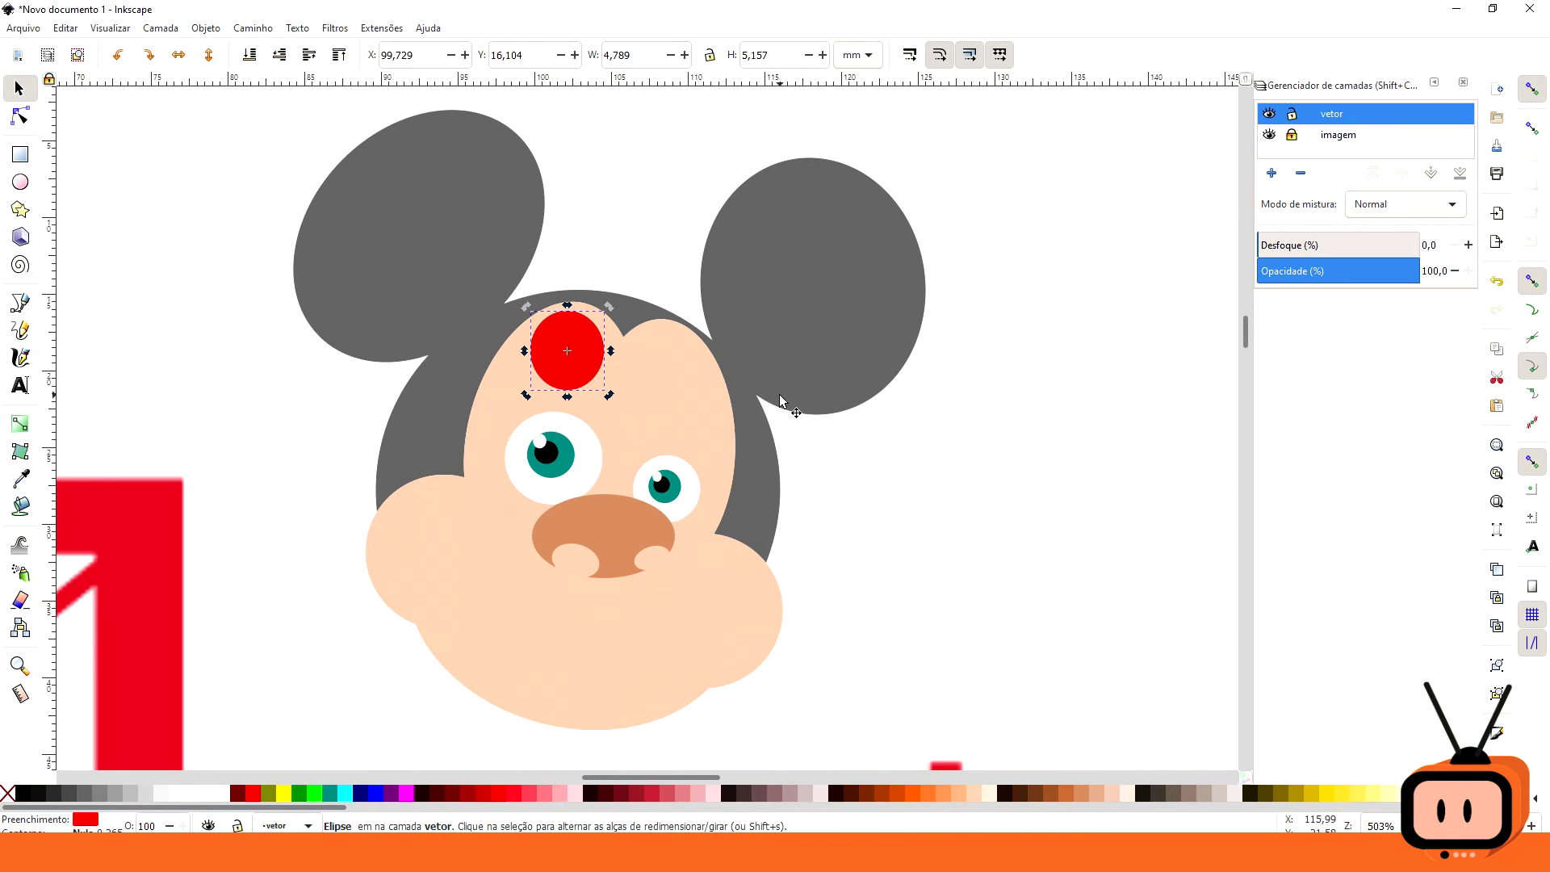
Step: Duplicate the forehead ellipse, offset the copy slightly down and left, and fill it with yellow
key("ctrl")
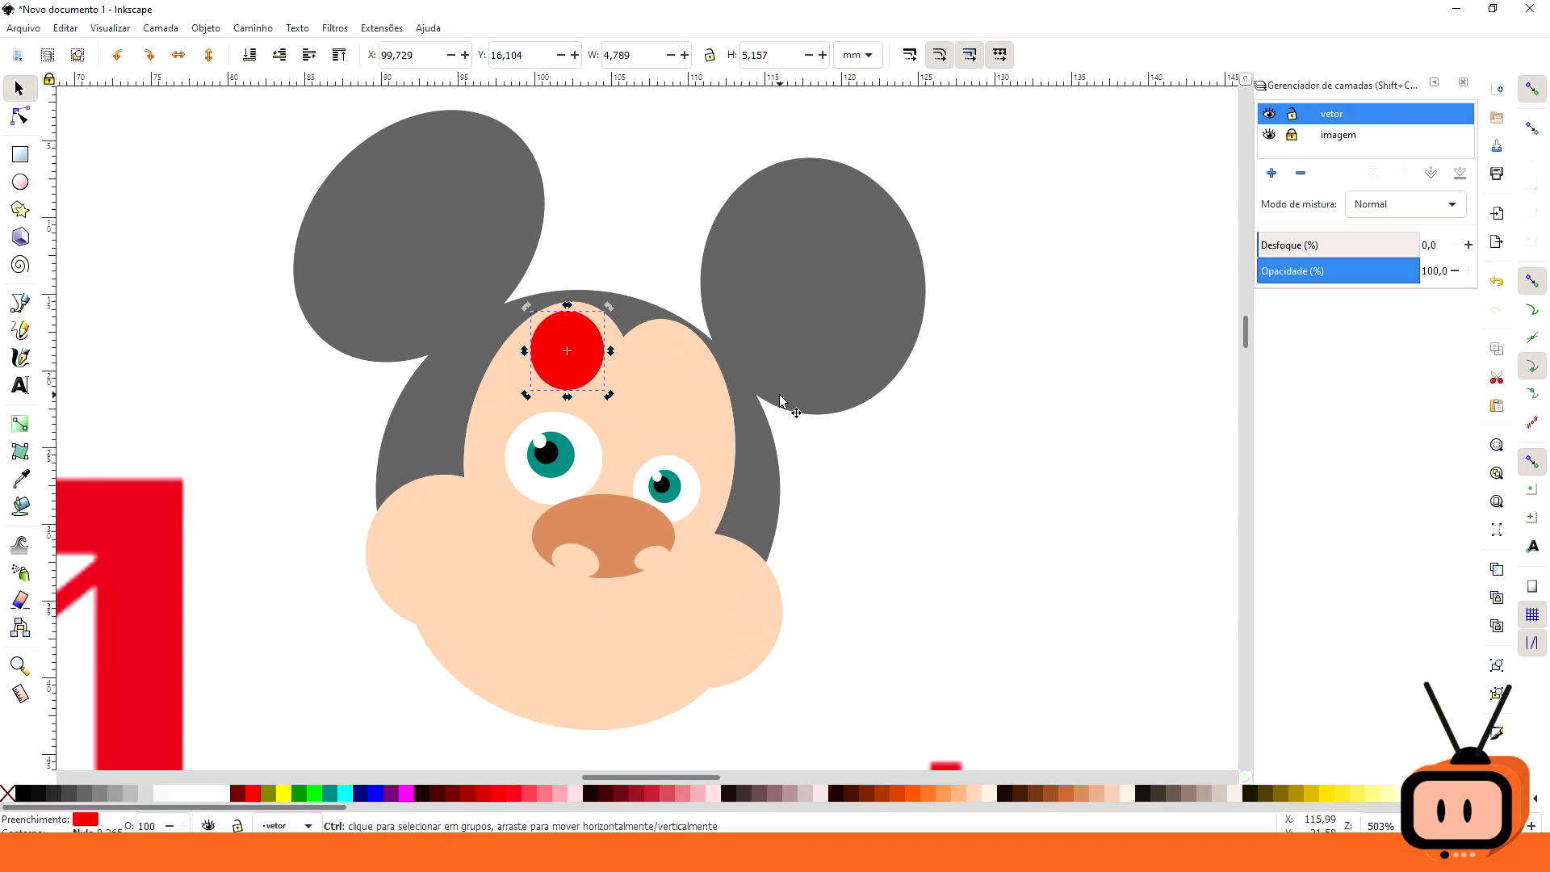
left_click_drag(575, 363, 569, 381)
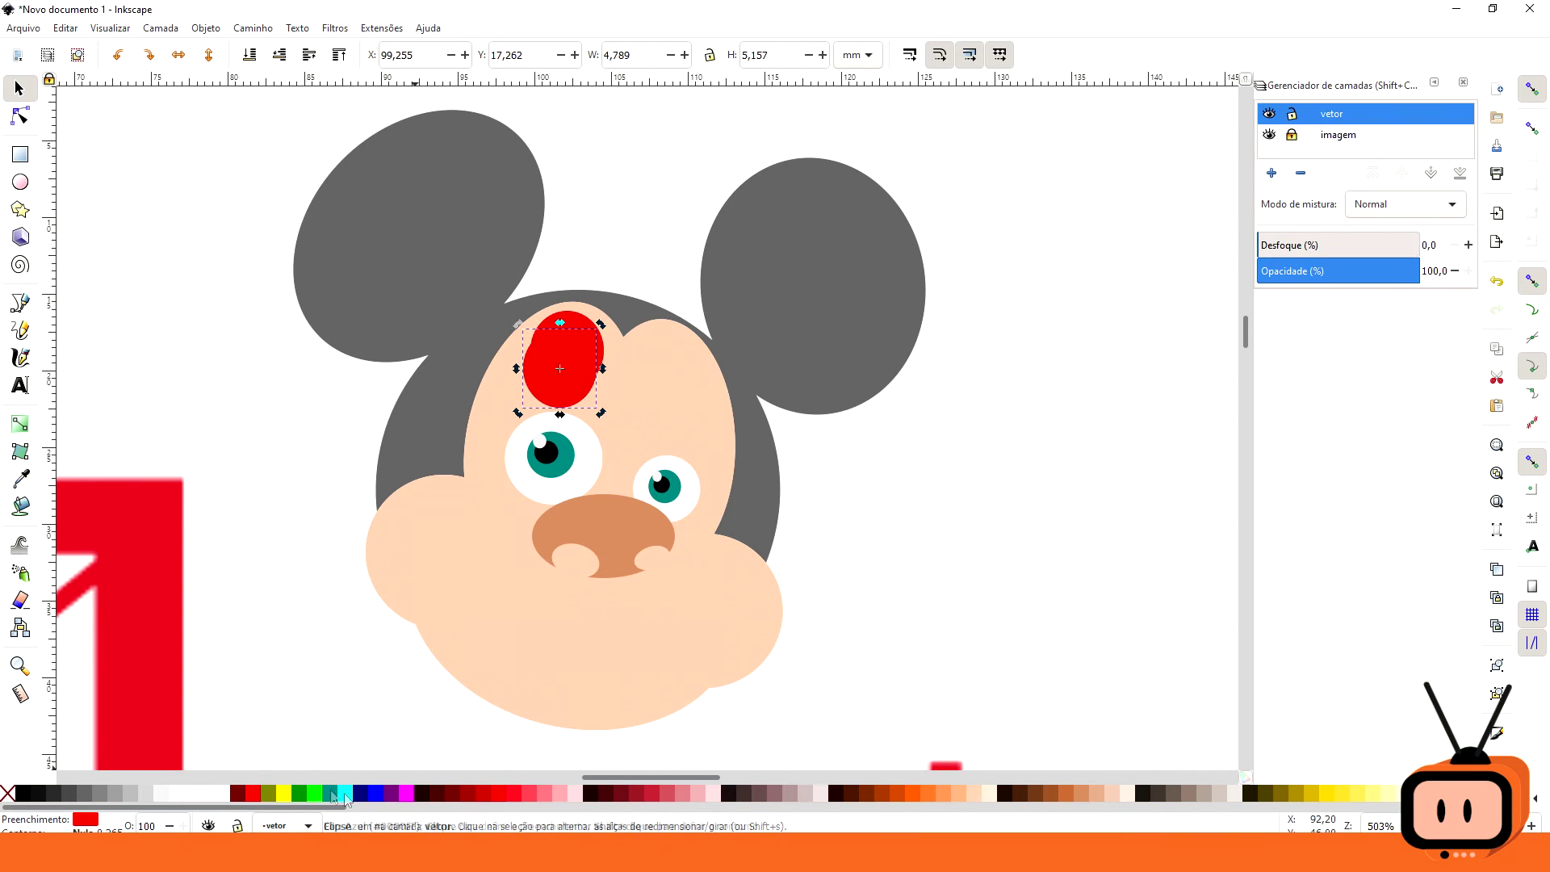
left_click(285, 796)
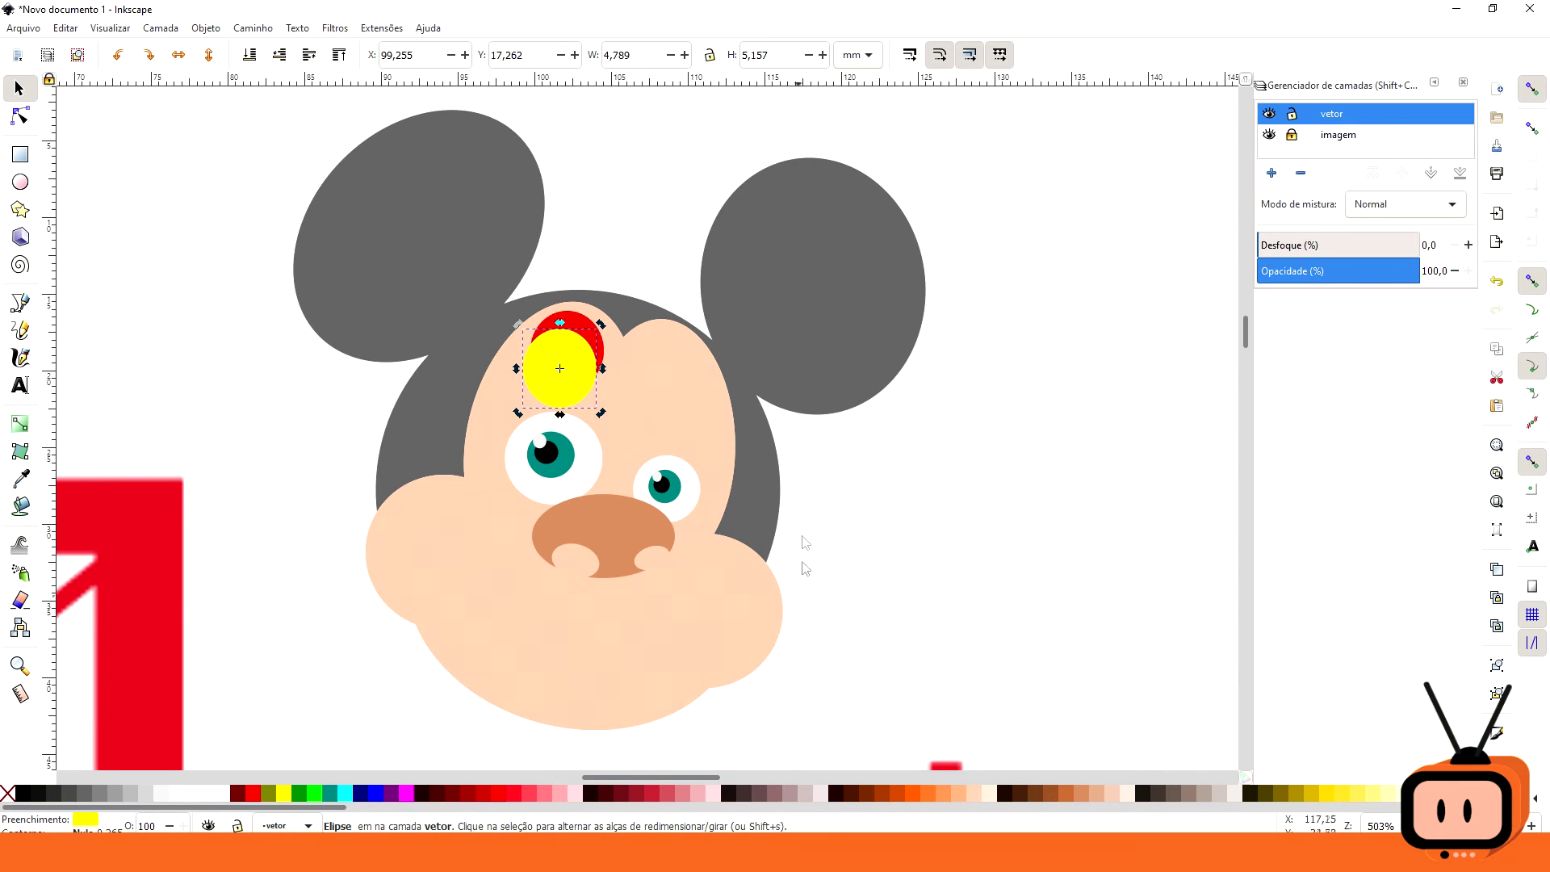
Step: Subtract the yellow ellipse from the red one with Difference to form a crescent eyebrow
left_click(599, 339, "shift")
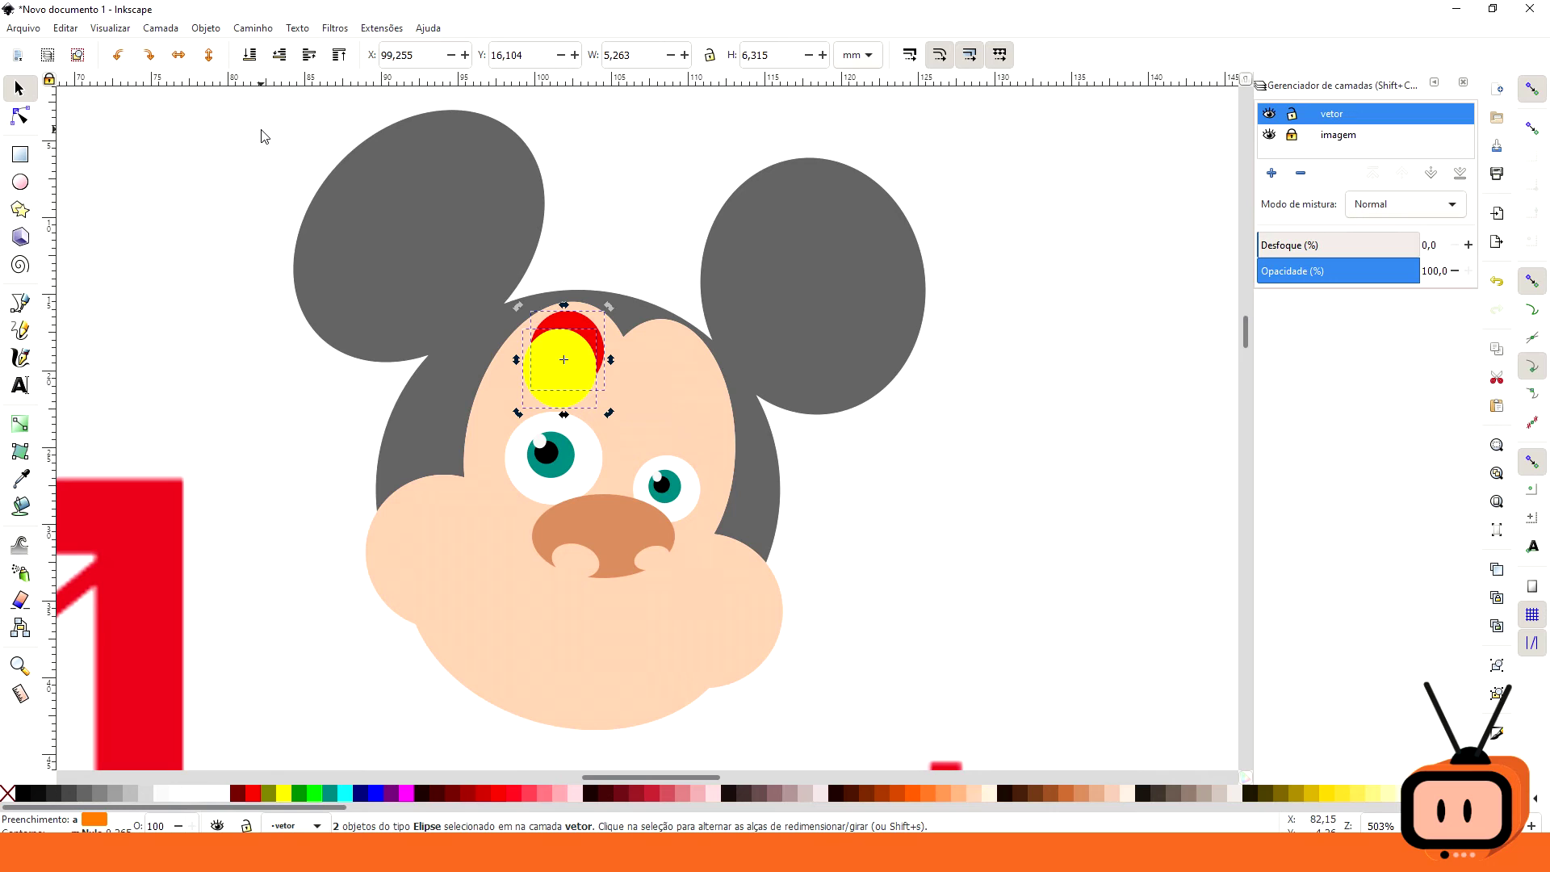
left_click(251, 28)
left_click(300, 139)
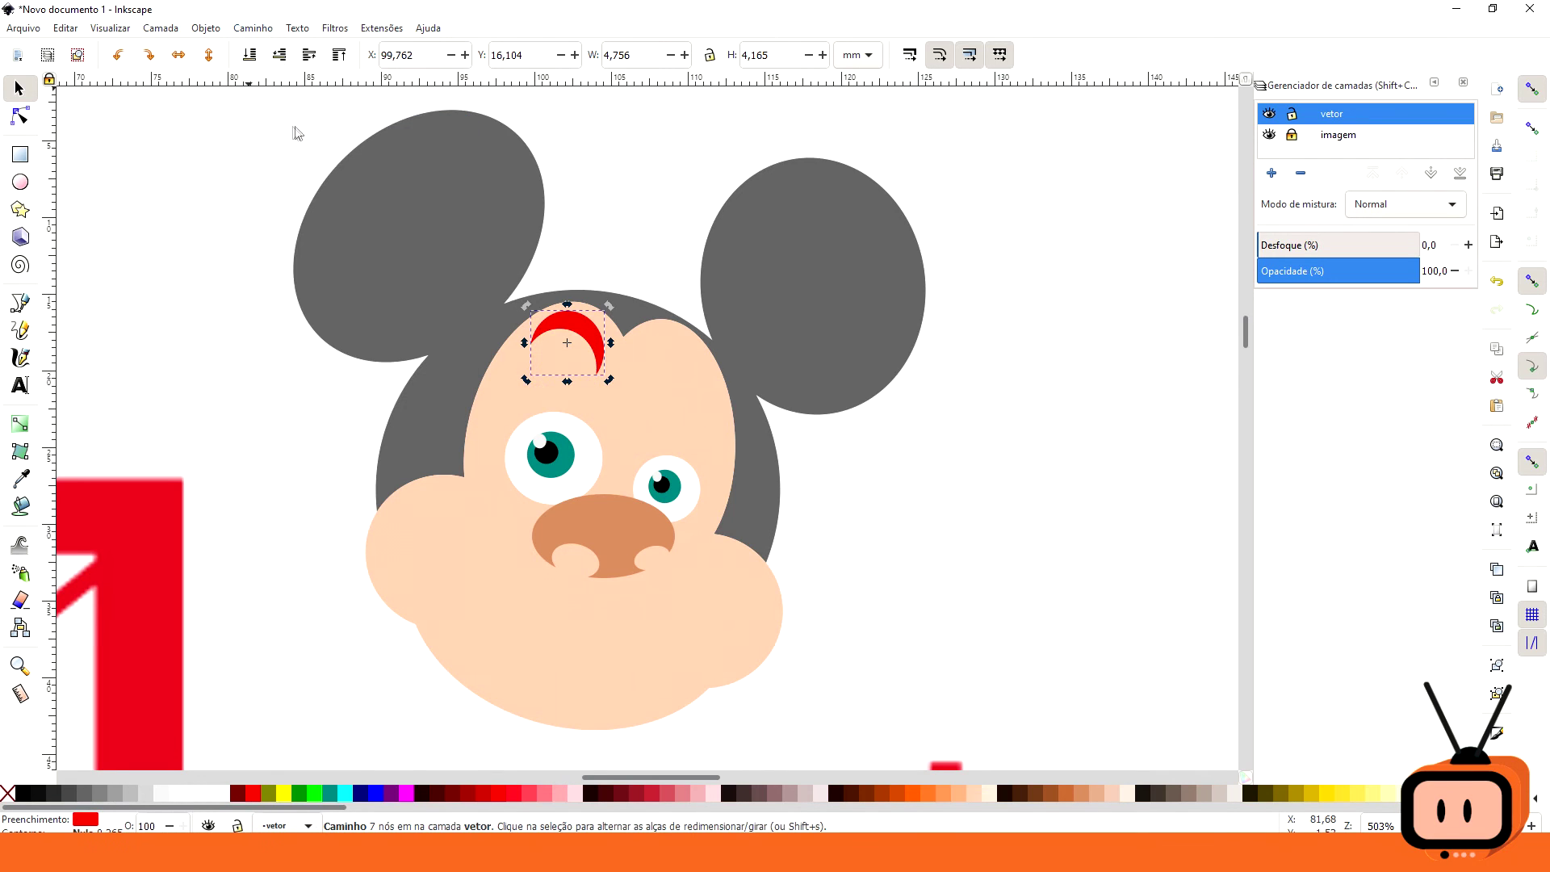
Step: Move the crescent eyebrow slightly down and to the right, fill it with near-black, and rotate it counterclockwise
left_click_drag(567, 321, 574, 337)
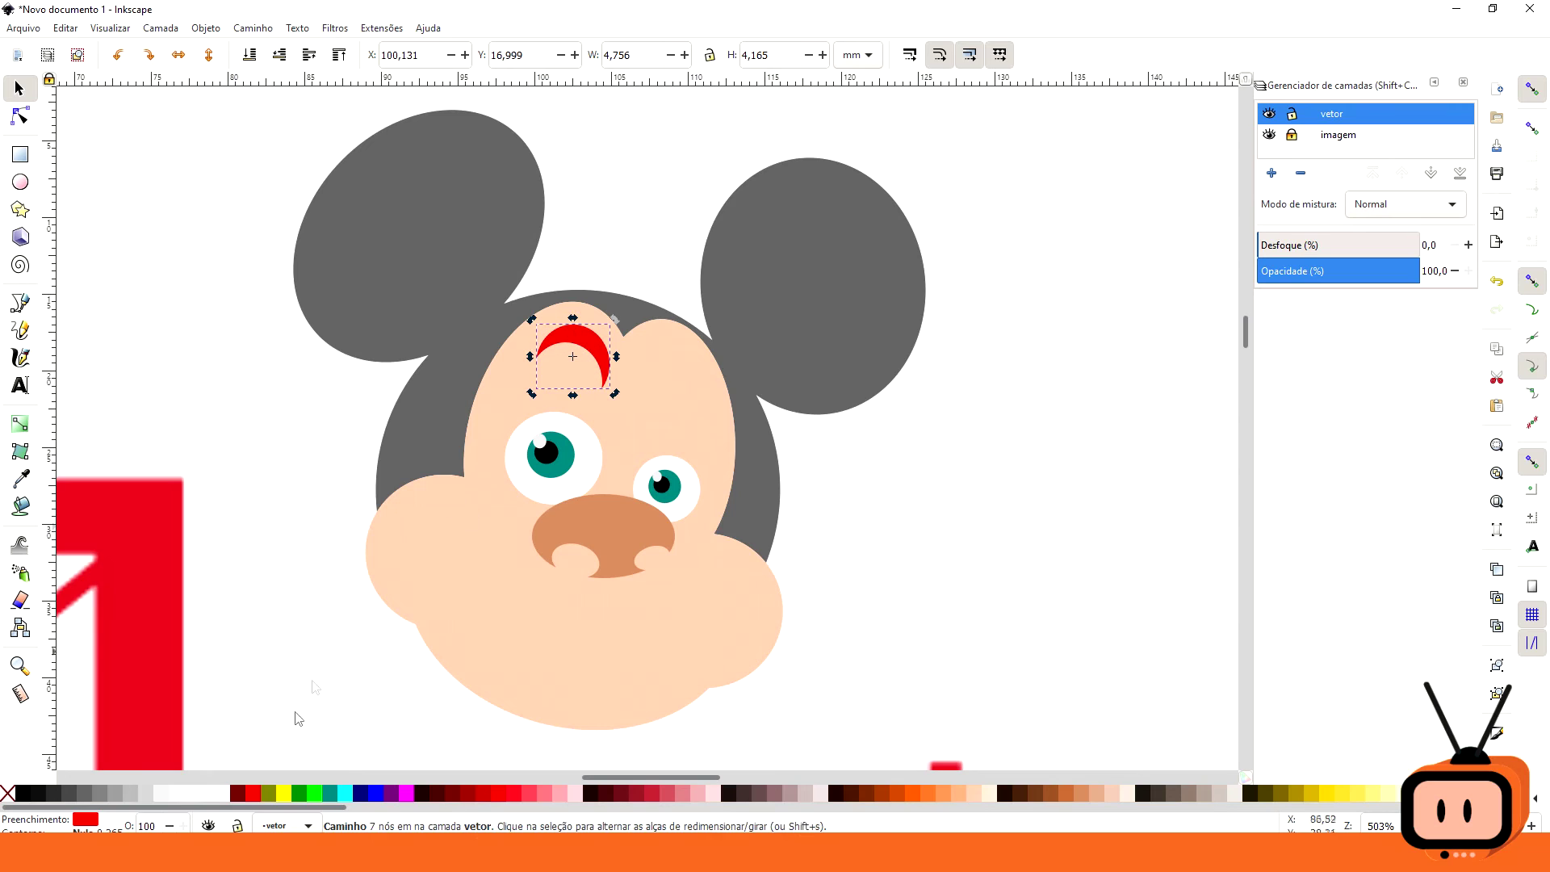
left_click(51, 789)
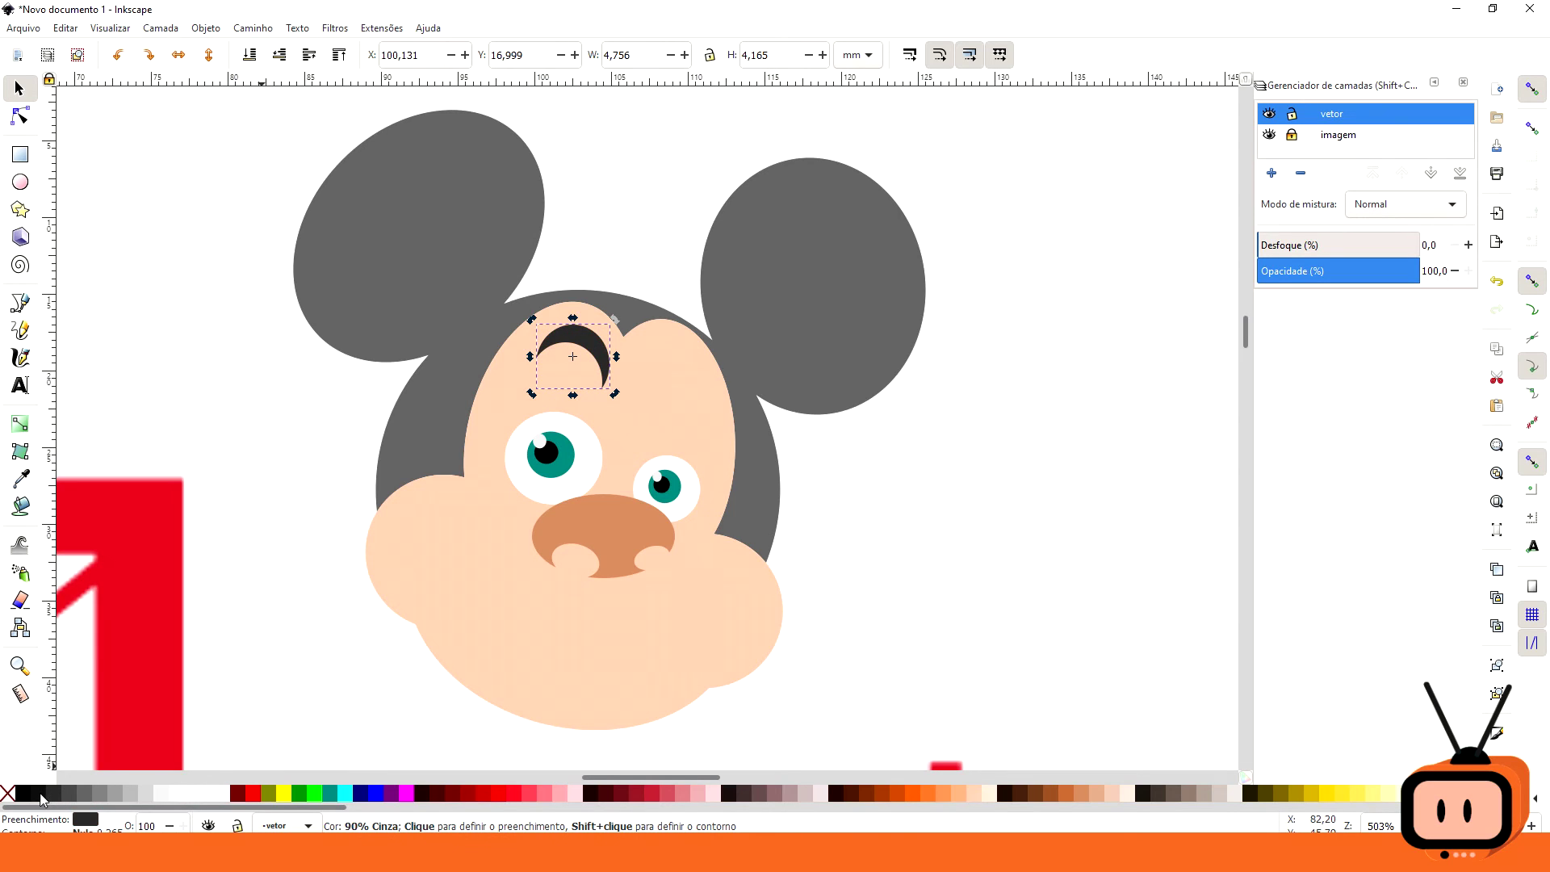
left_click(20, 153)
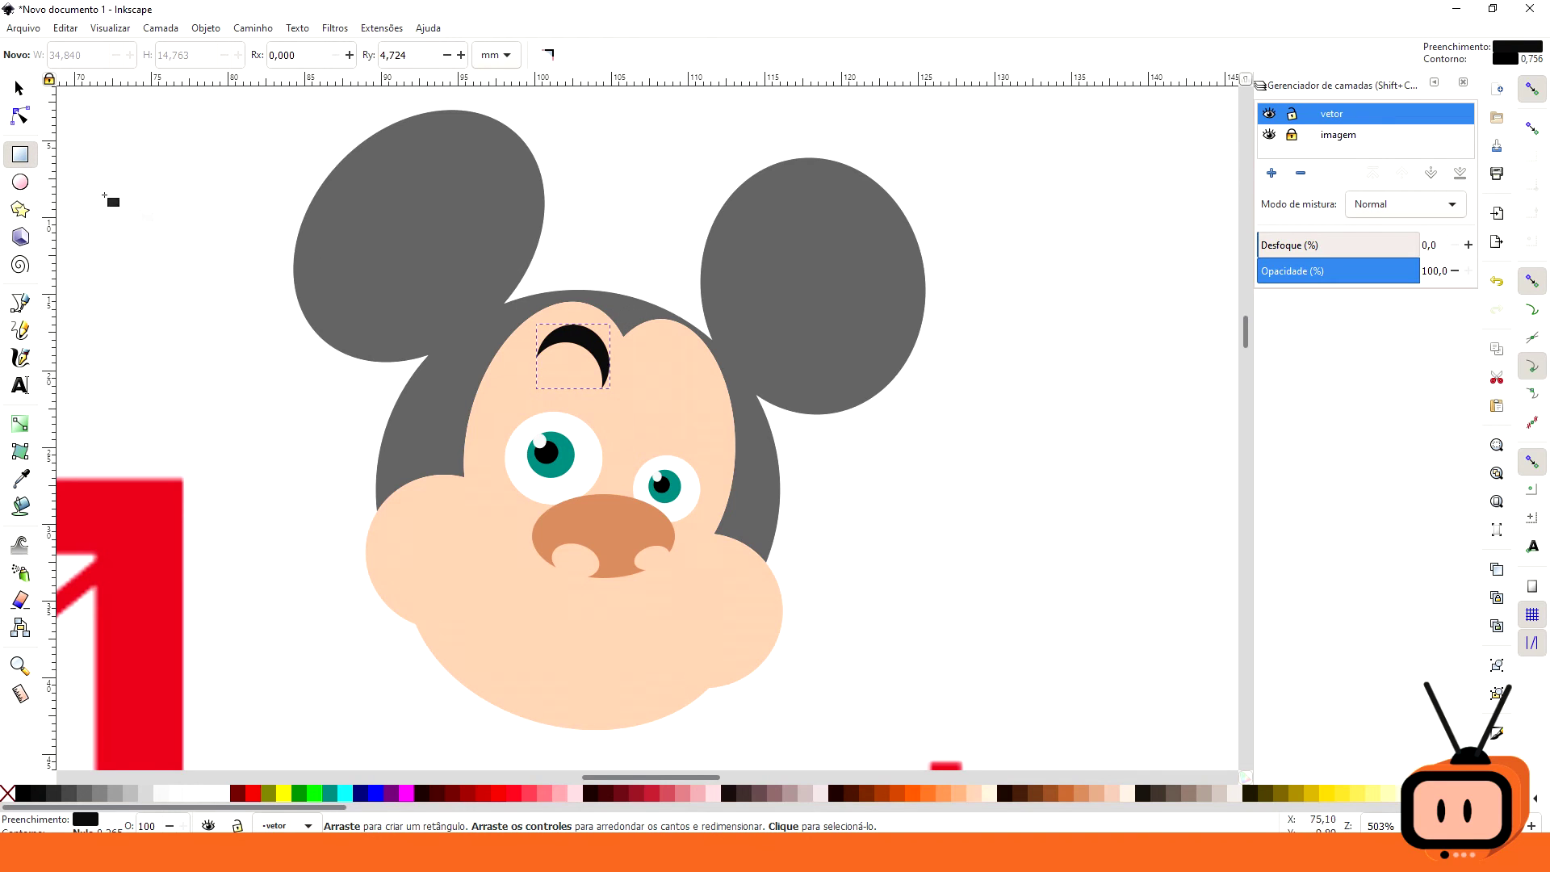
left_click(19, 88)
left_click(571, 346)
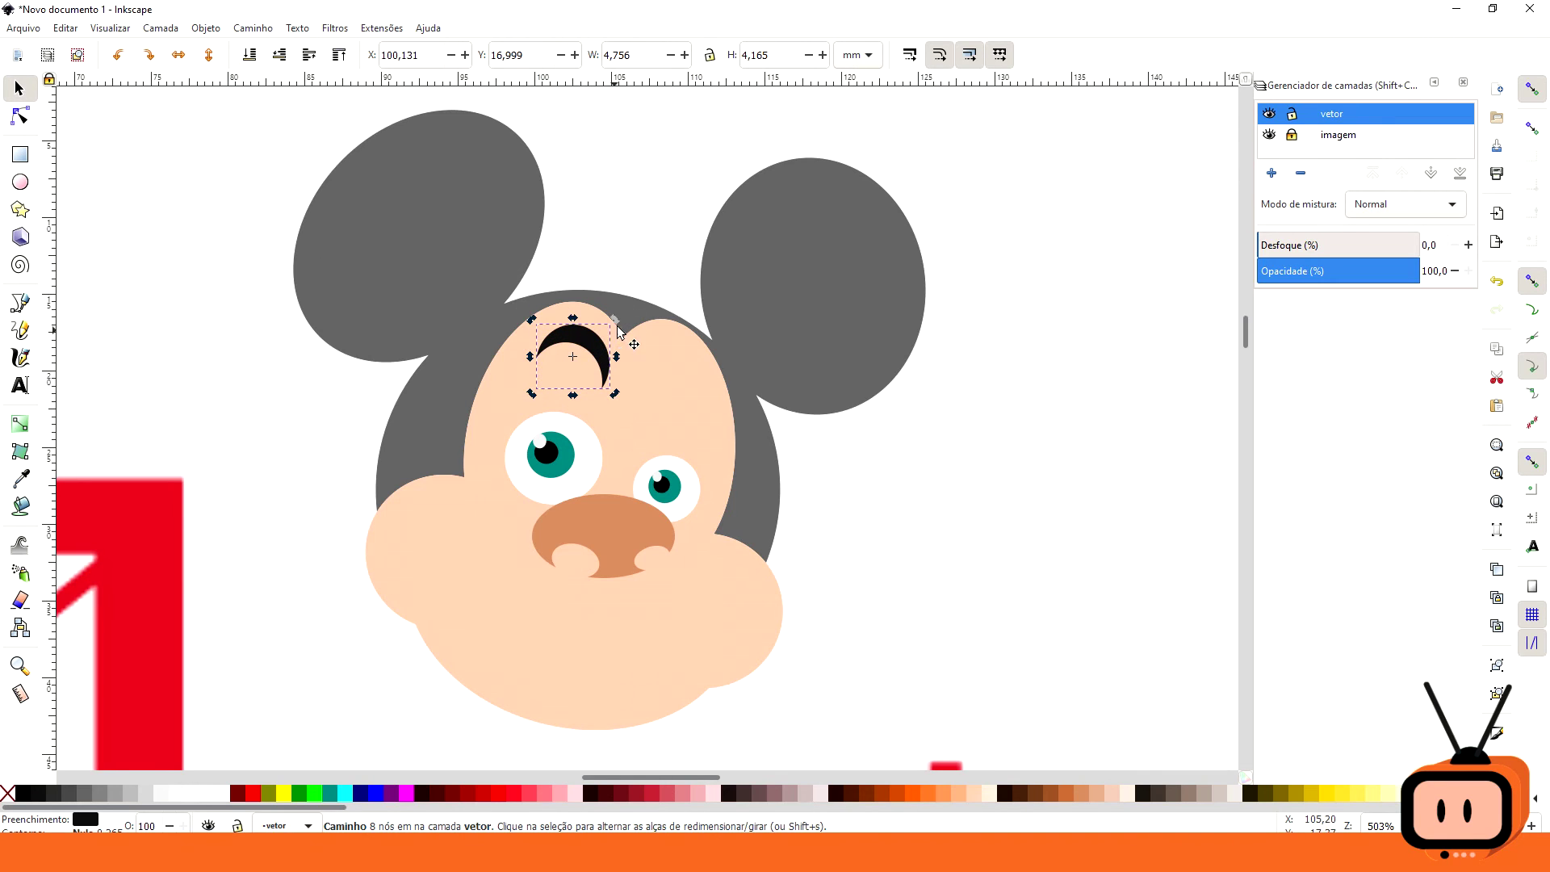
left_click_drag(616, 318, 586, 411)
Step: Draw a rounded rectangle about 3.8 × 9.2 mm over the crescent's right end and subtract it from the eyebrow with Difference
left_click(19, 153)
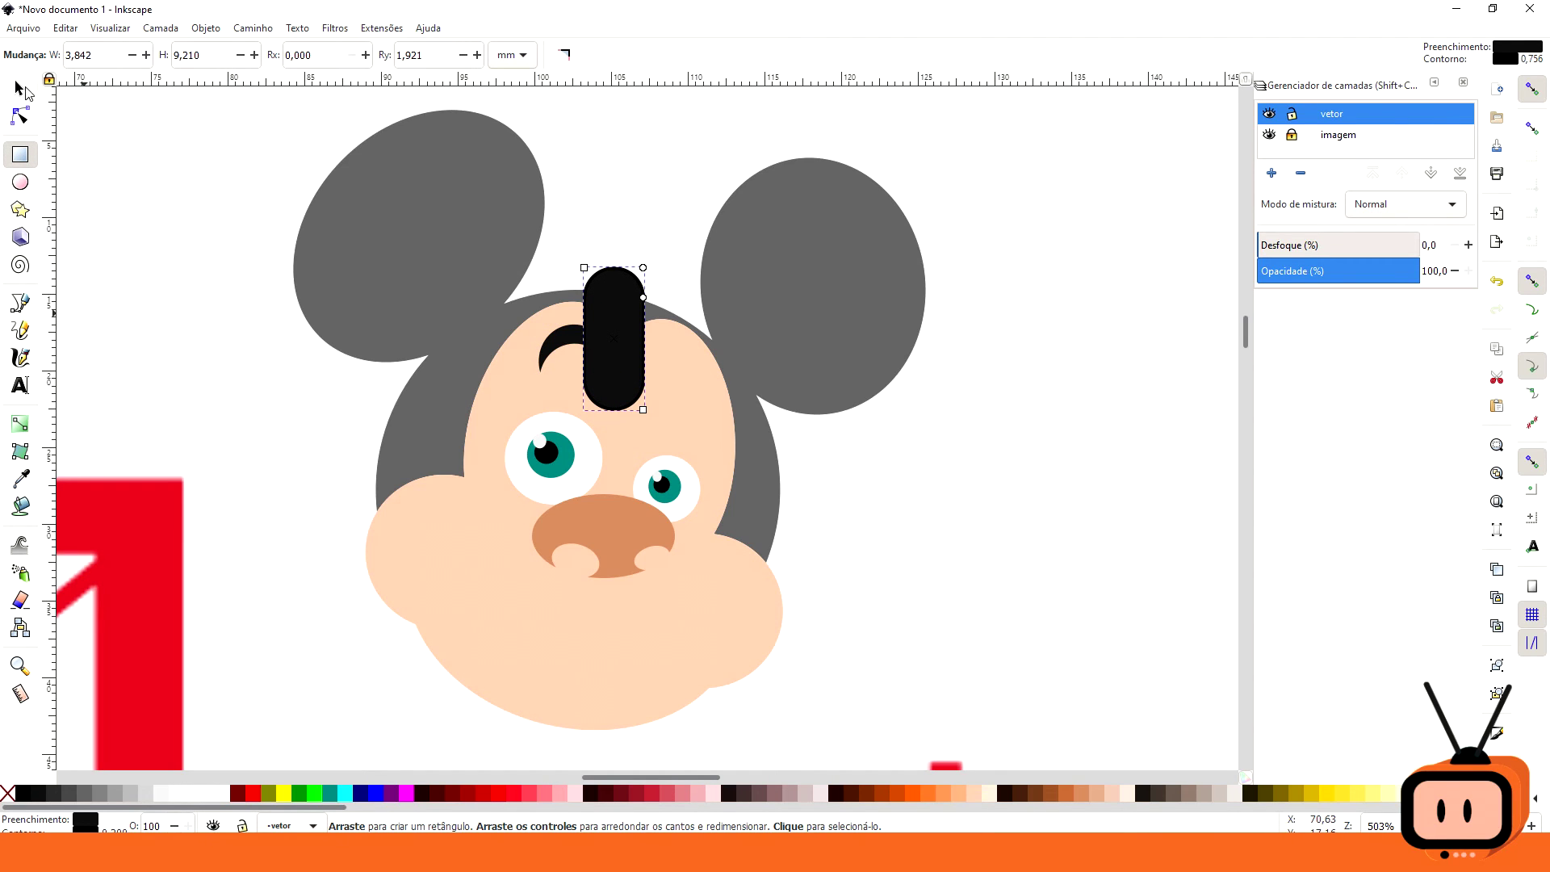
key("s")
left_click(552, 355, "shift")
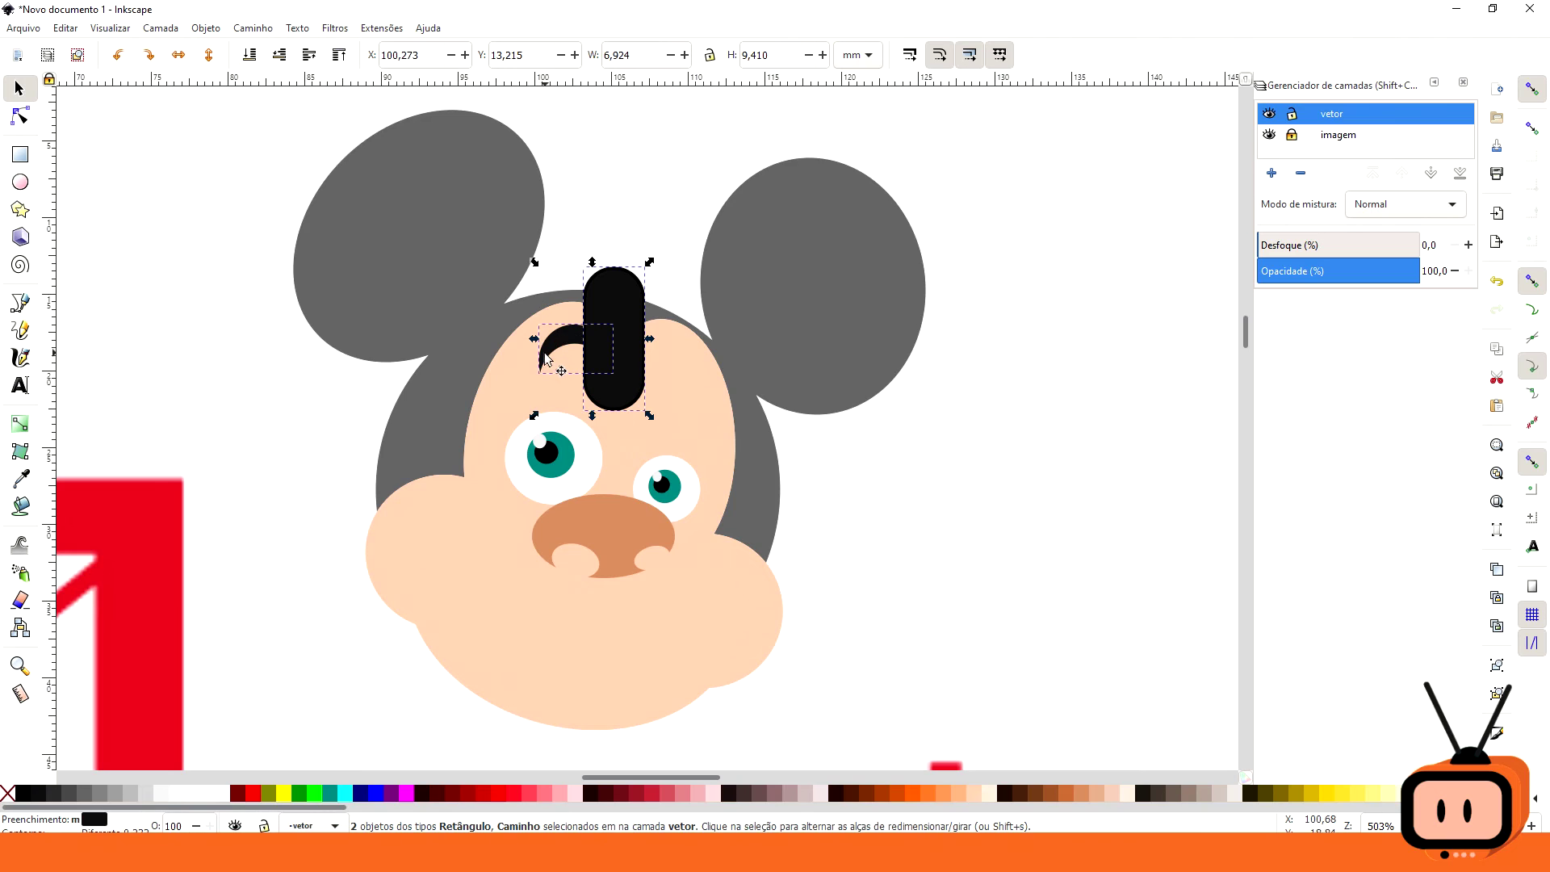
left_click(252, 28)
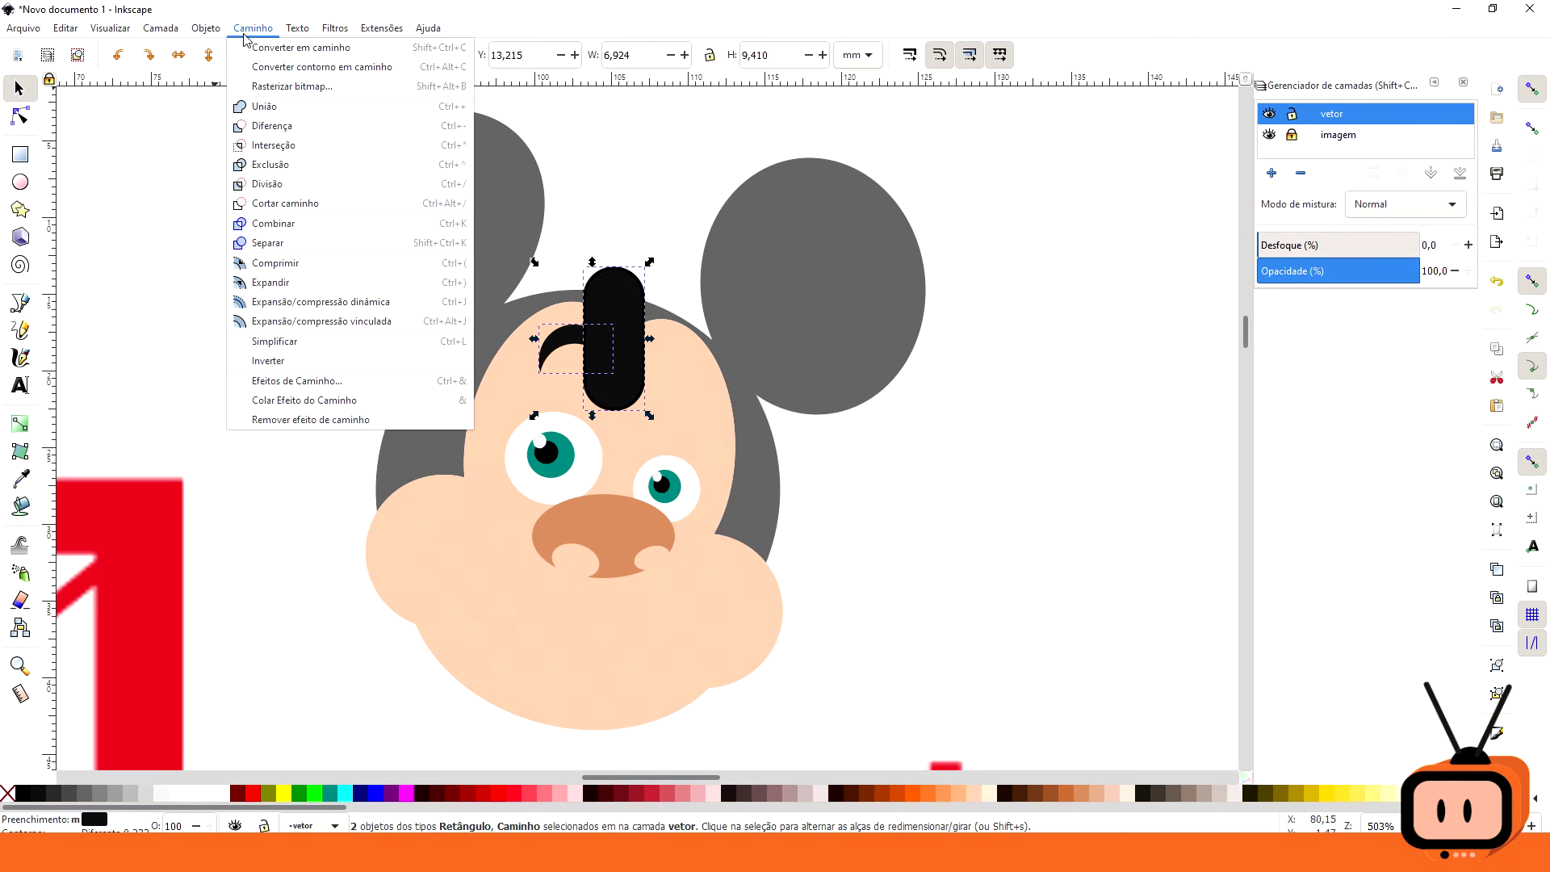
left_click(278, 126)
left_click(669, 241)
Step: Enlarge the trimmed left eyebrow to about 4.4 × 3.2 mm and tilt it by about 14° on the forehead
left_click(579, 334)
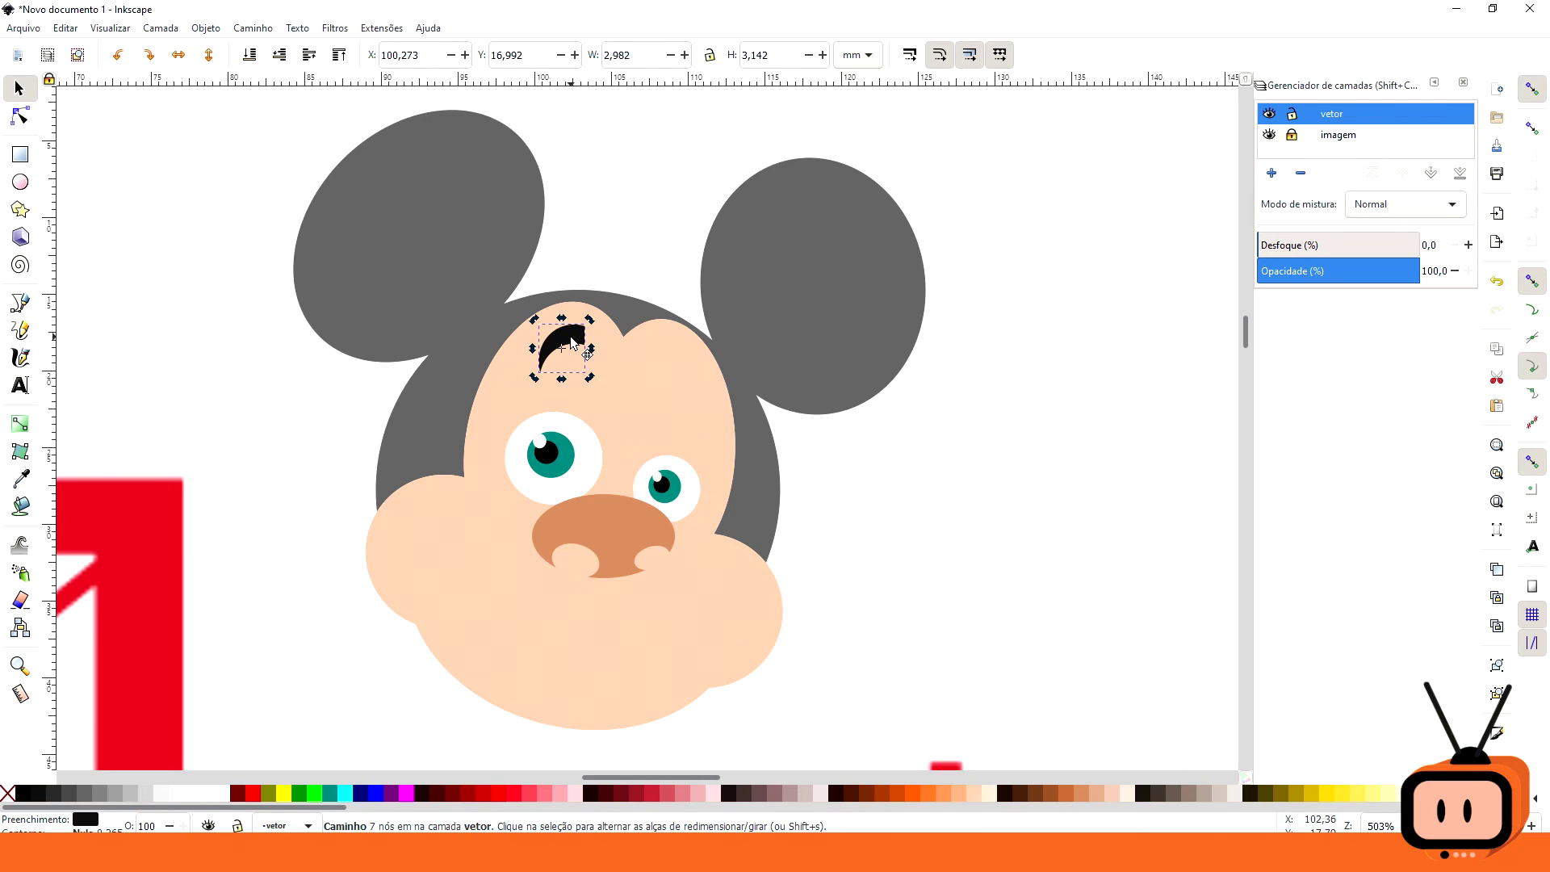
left_click_drag(535, 349, 610, 322)
left_click(593, 327)
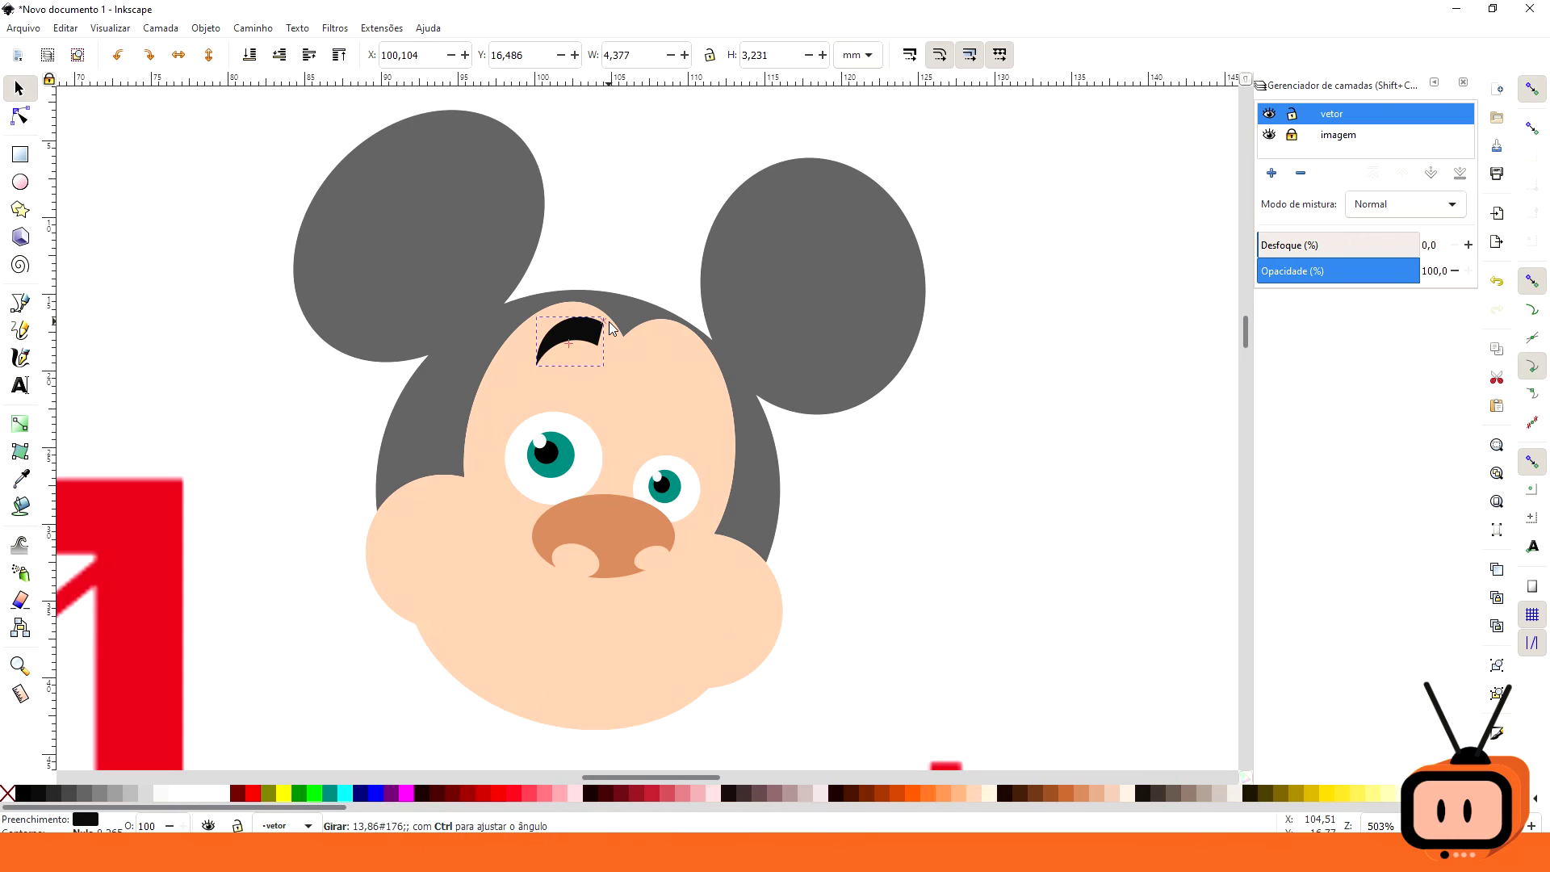
left_click(616, 239)
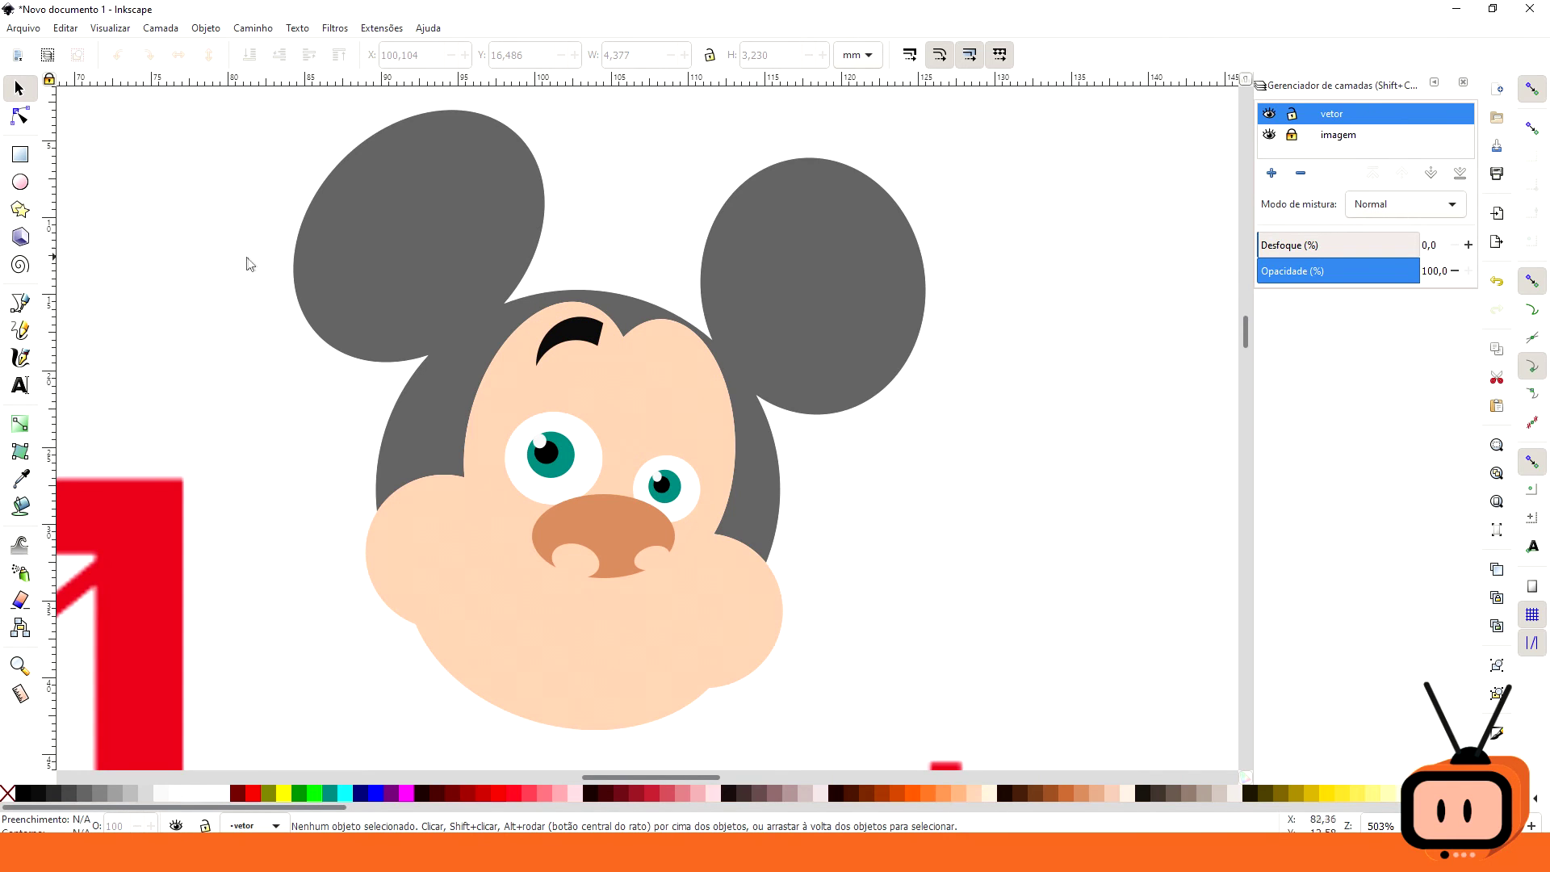
Step: Draw two overlapping ellipses above the right eye, the upper one about 4.1 × 5.2 mm, and fill the upper one with navy blue
left_click(20, 182)
mouse_move(659, 388)
left_mouse_down()
mouse_move(644, 377)
mouse_move(715, 445)
left_mouse_up()
left_click_drag(667, 333, 729, 413)
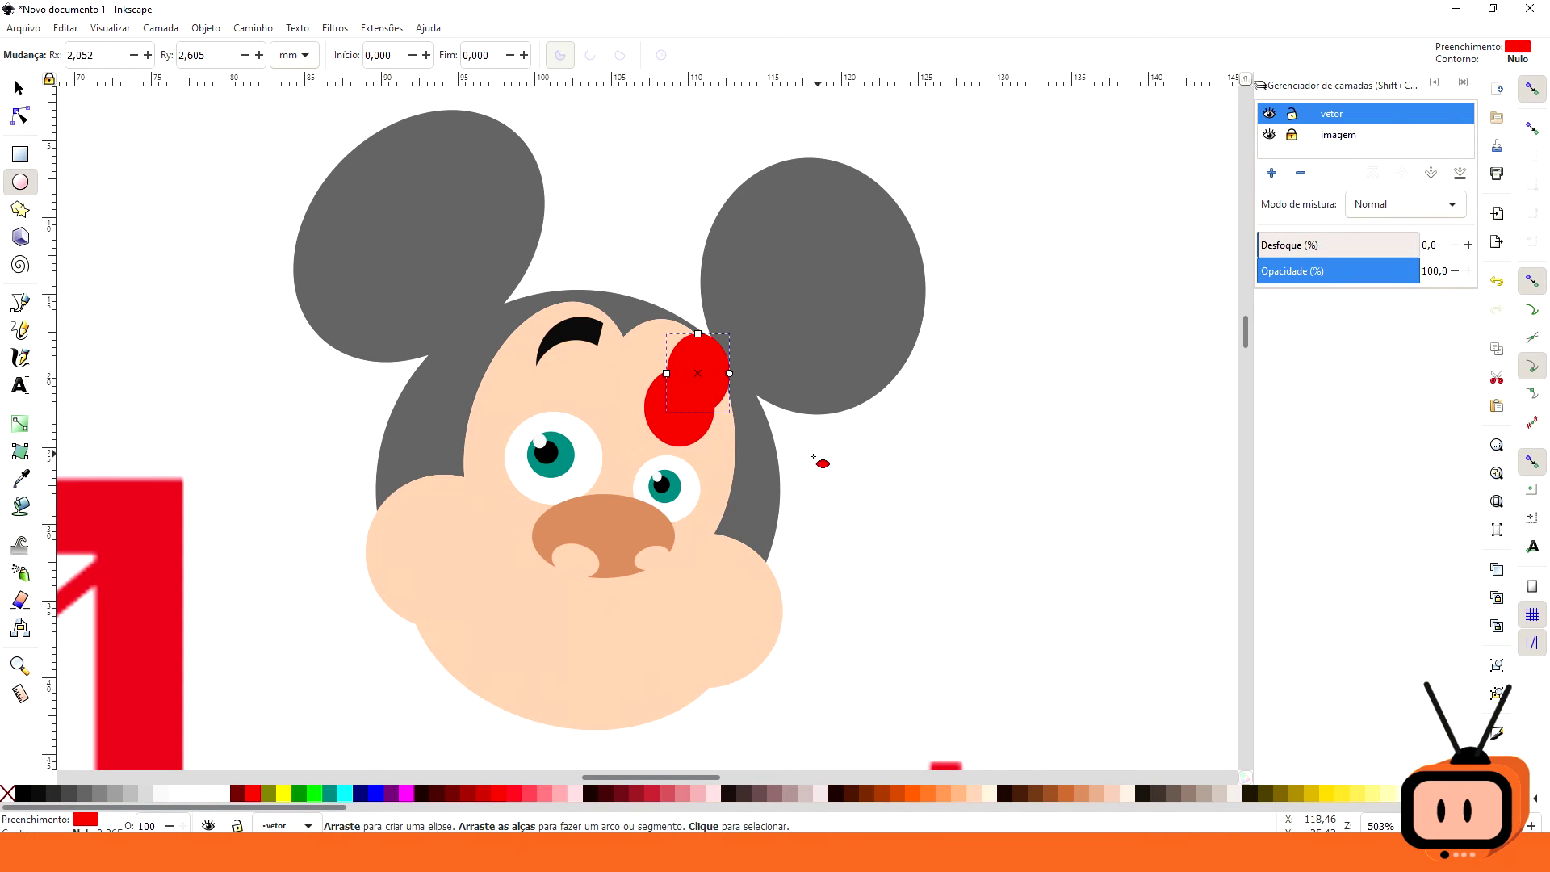
left_click(361, 794)
Step: Resize the navy ellipse to about 4.6 × 5.5 mm over the red one and subtract it with Difference to form a crescent
left_click(20, 87)
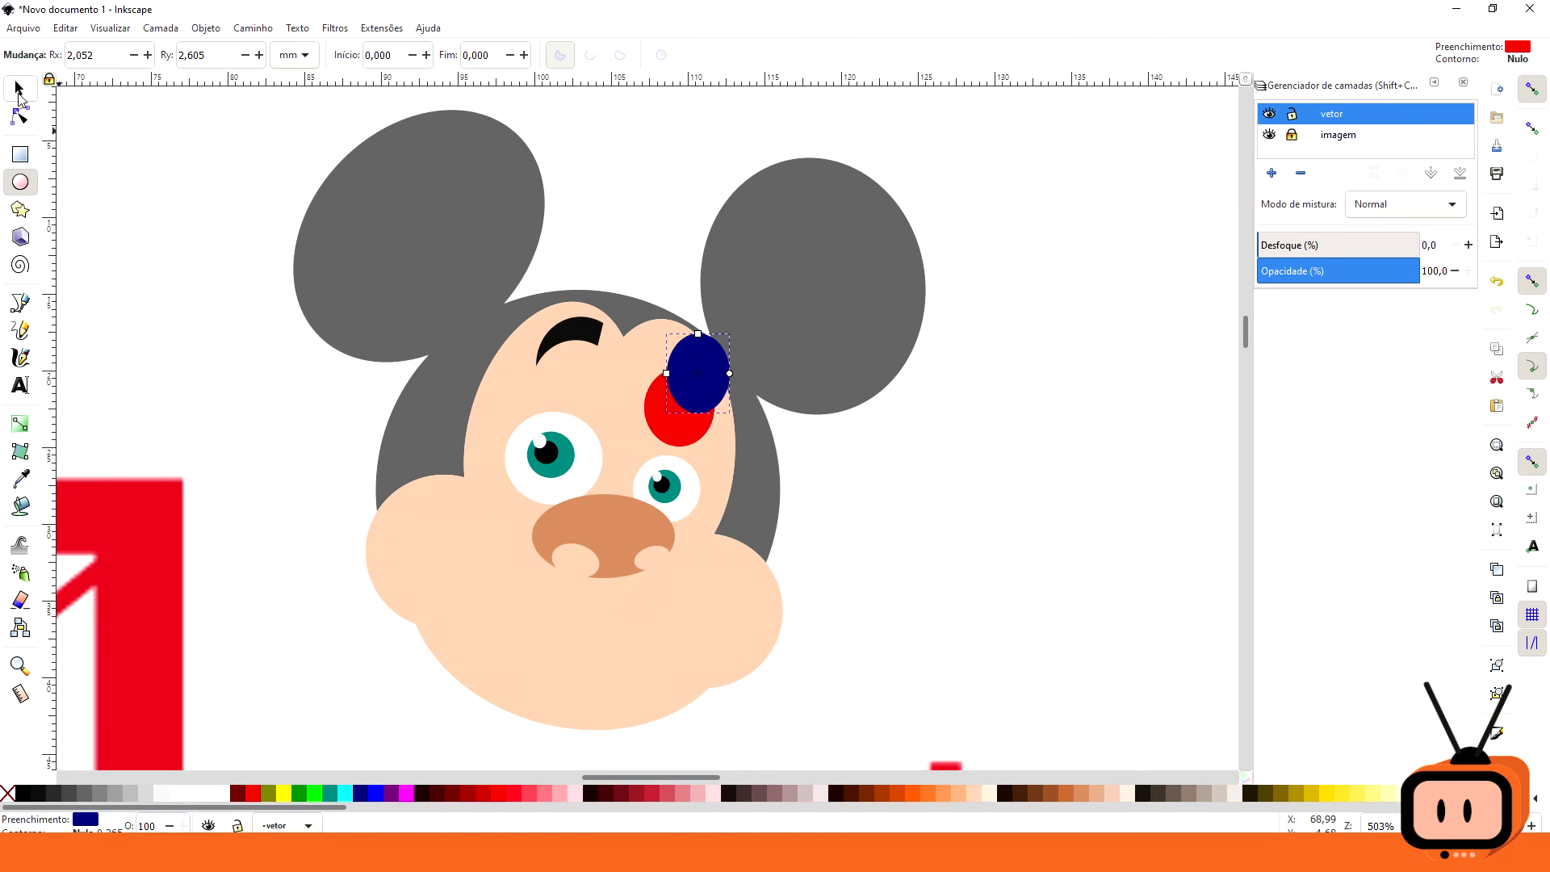
left_click_drag(686, 388, 684, 433)
left_click_drag(718, 385, 699, 384)
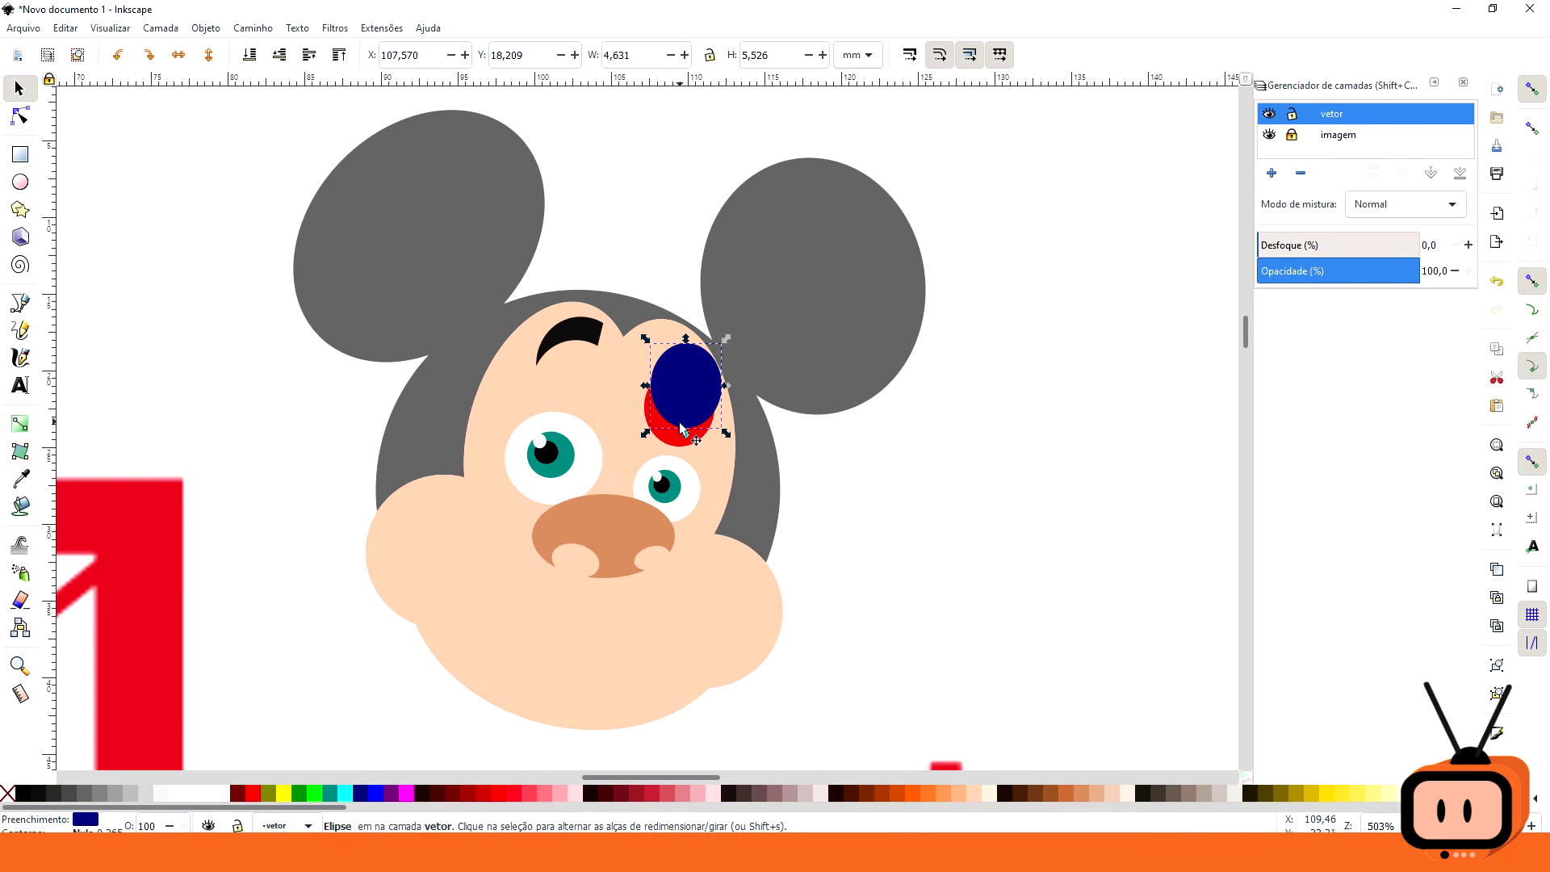
left_click(683, 443, "shift")
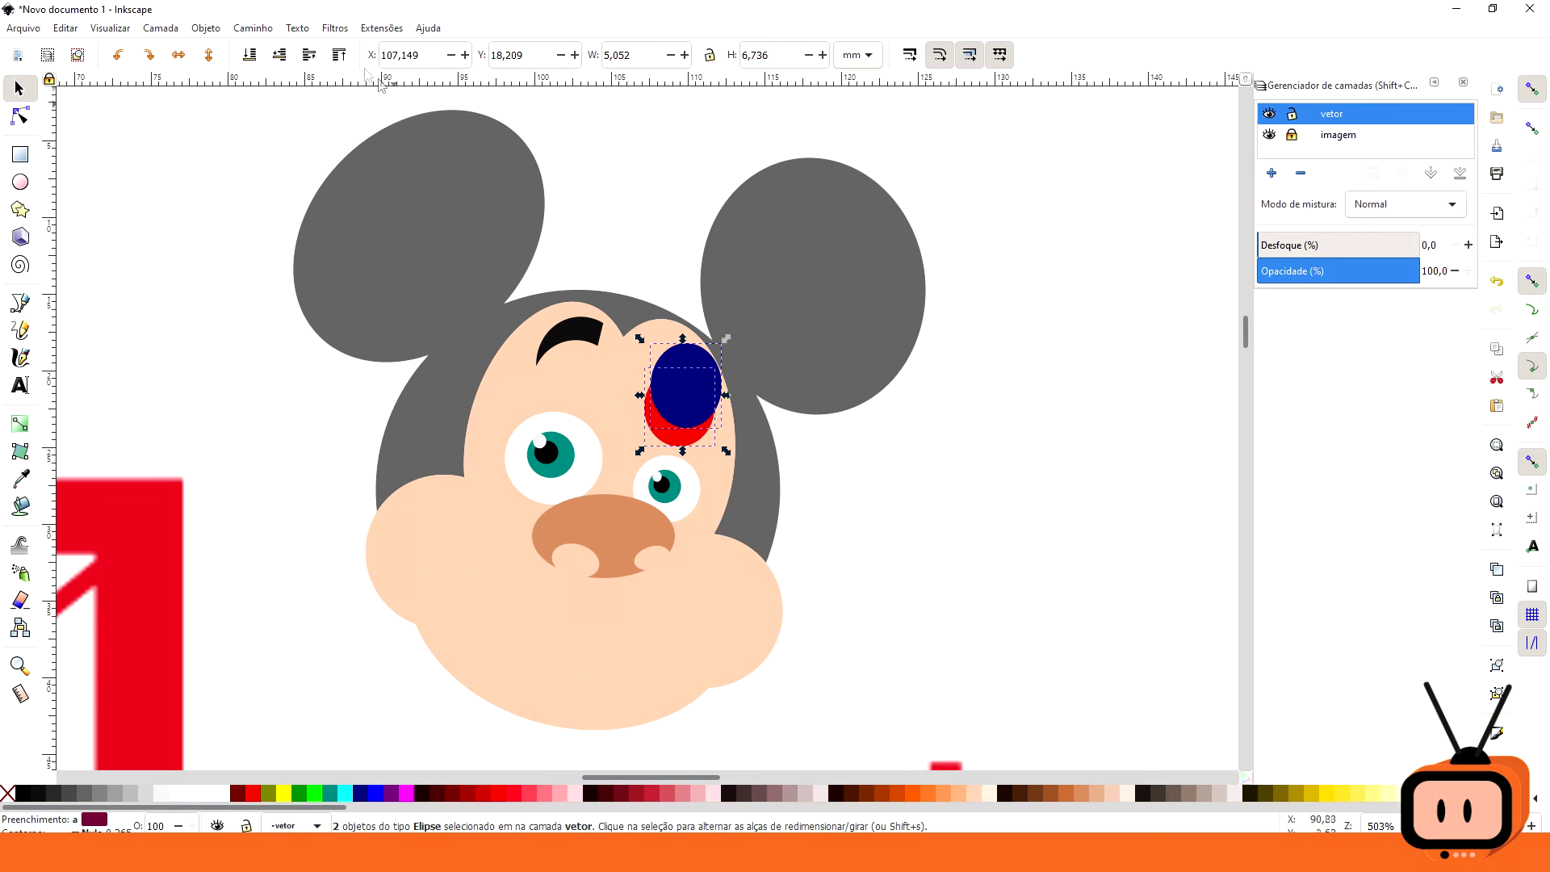
left_click(263, 31)
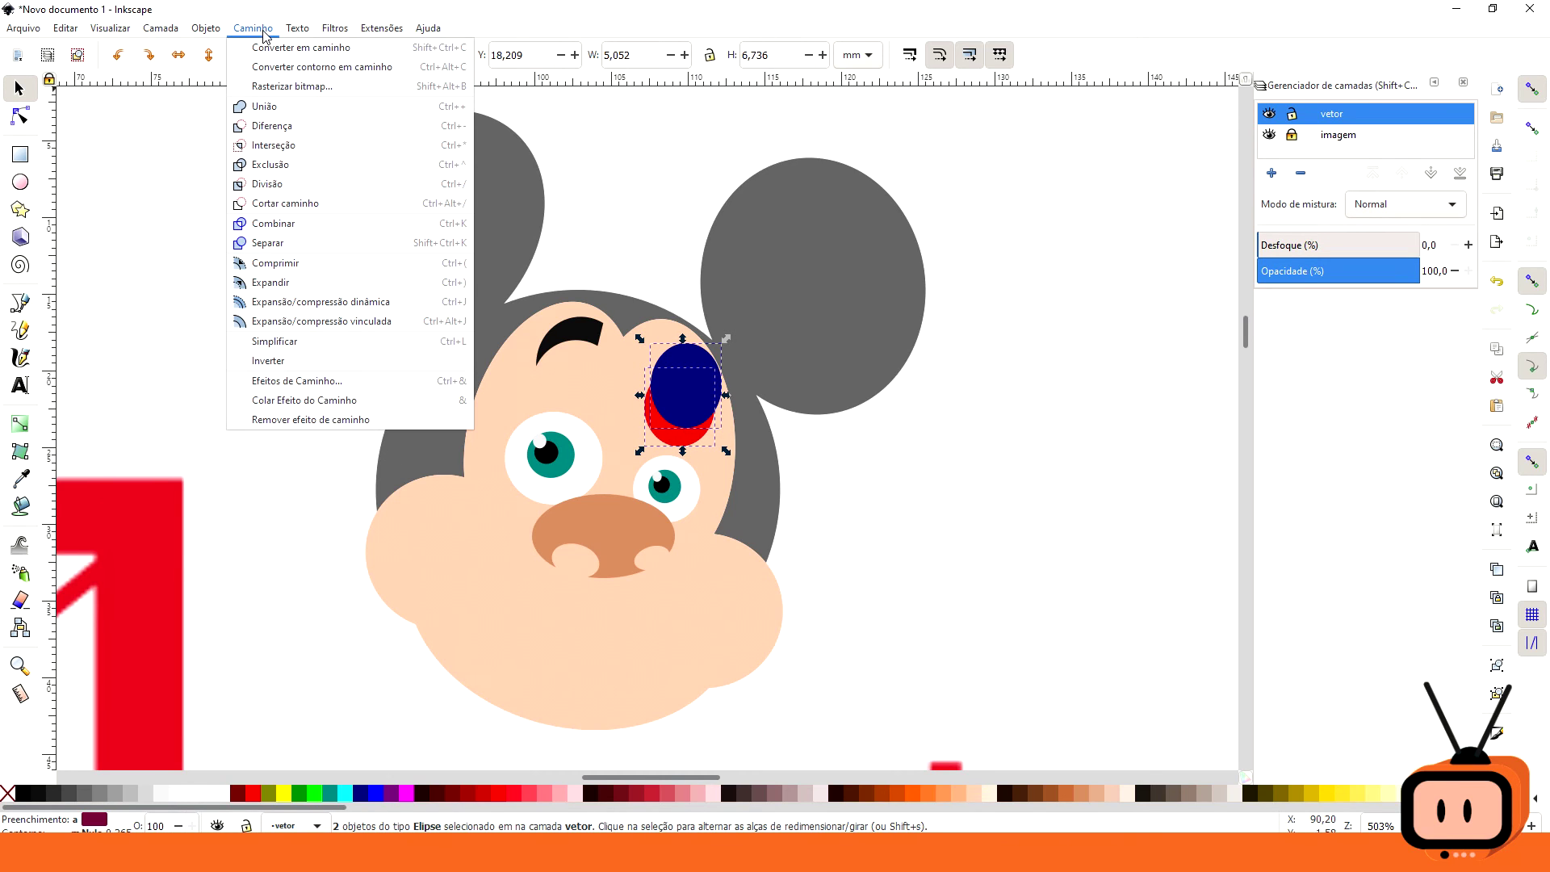
left_click(274, 127)
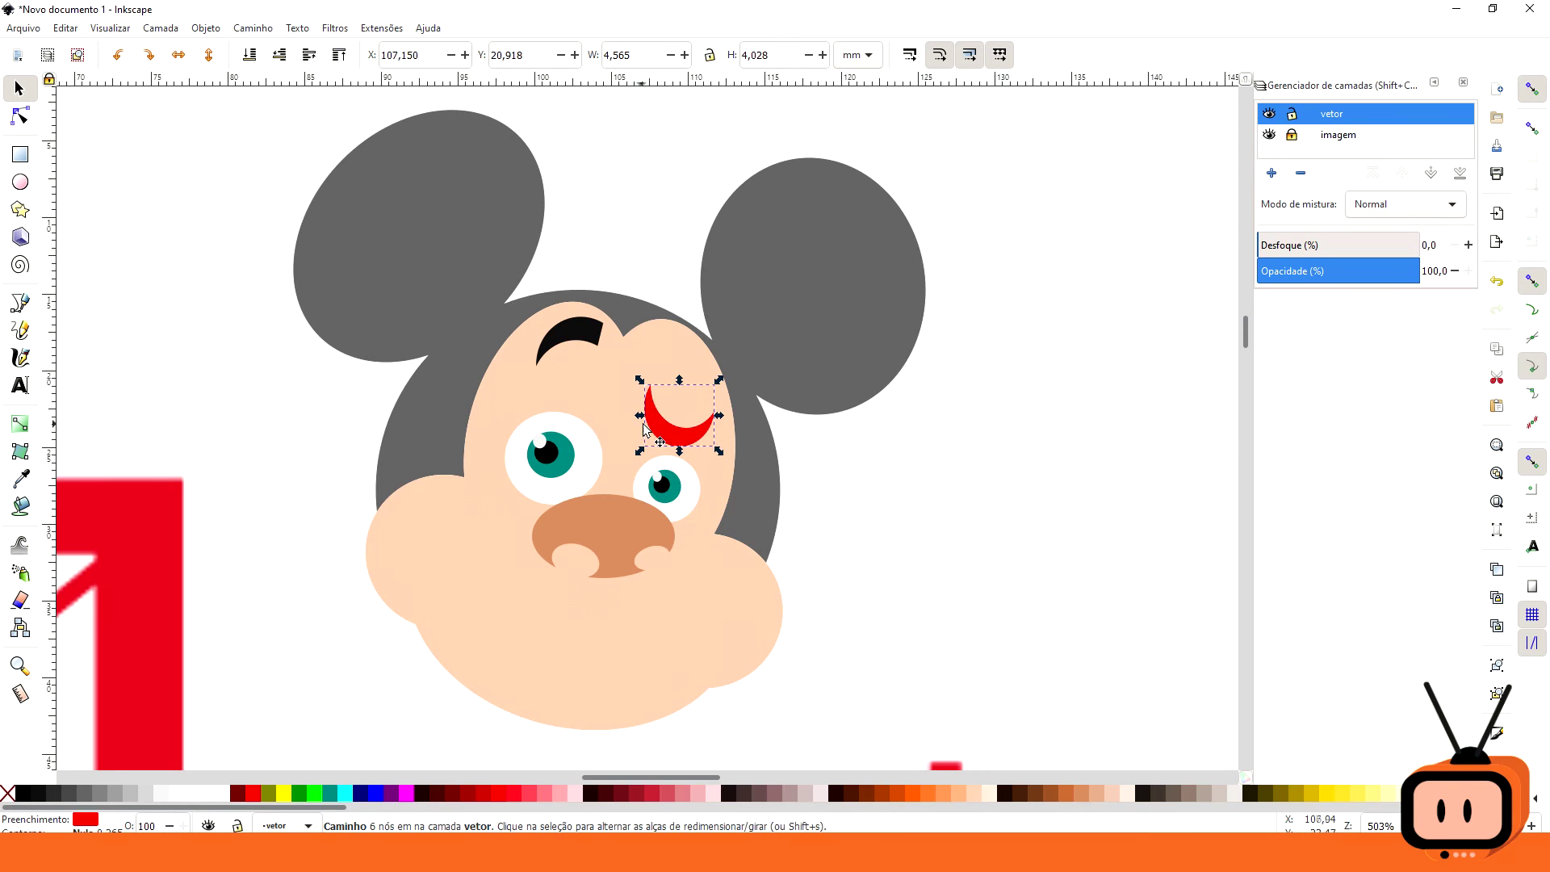
Step: Shift the red crescent slightly up and fill it with the colour sampled from the left eyebrow
left_click_drag(643, 428, 643, 421)
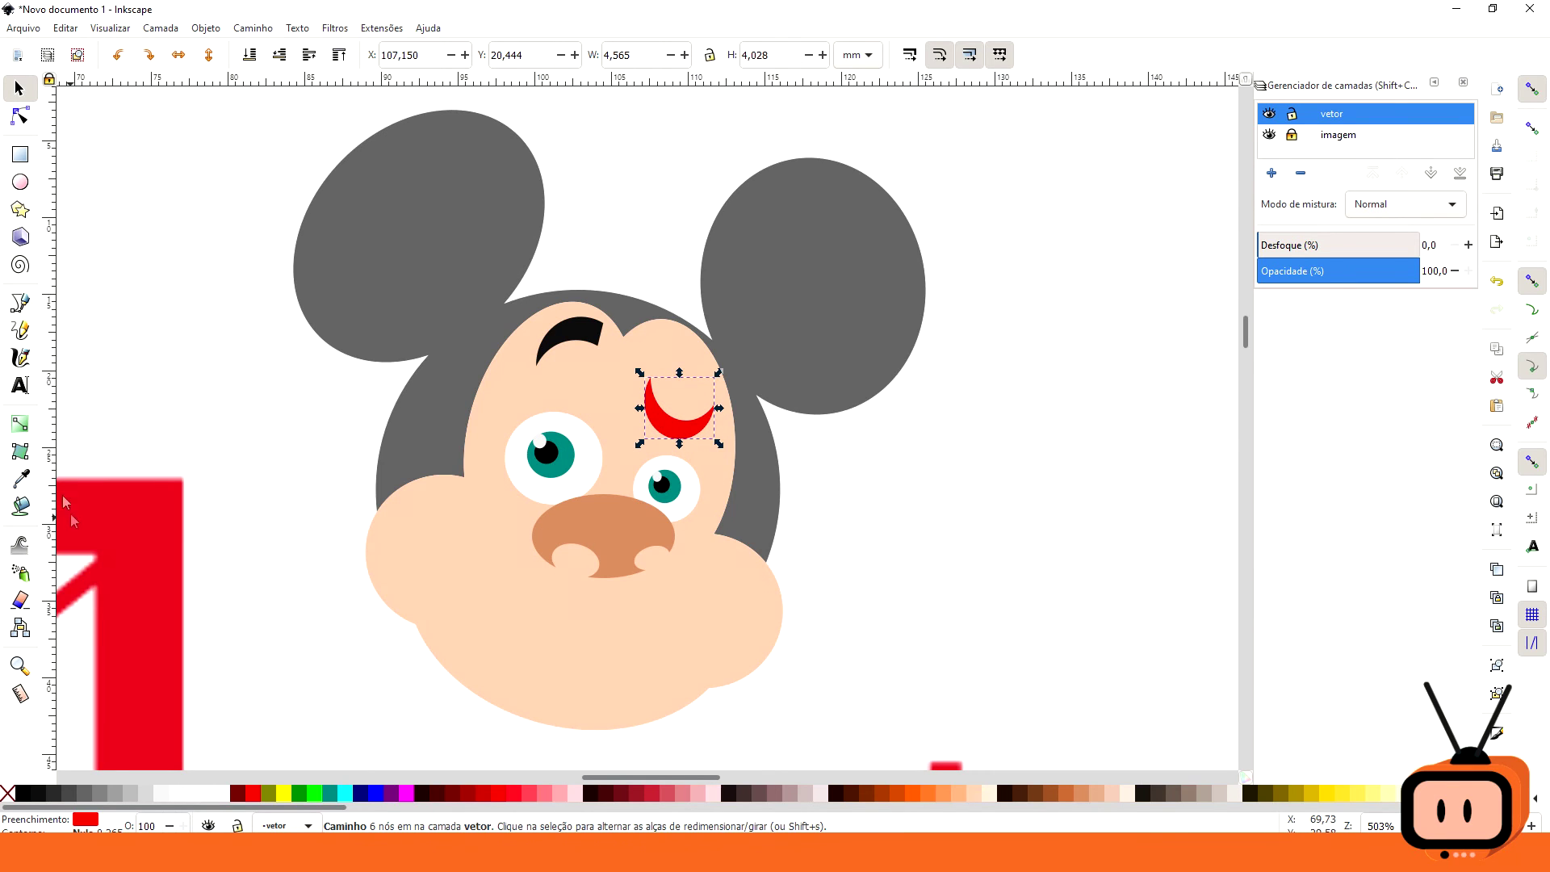
left_click(20, 480)
left_click(575, 331)
left_click(19, 89)
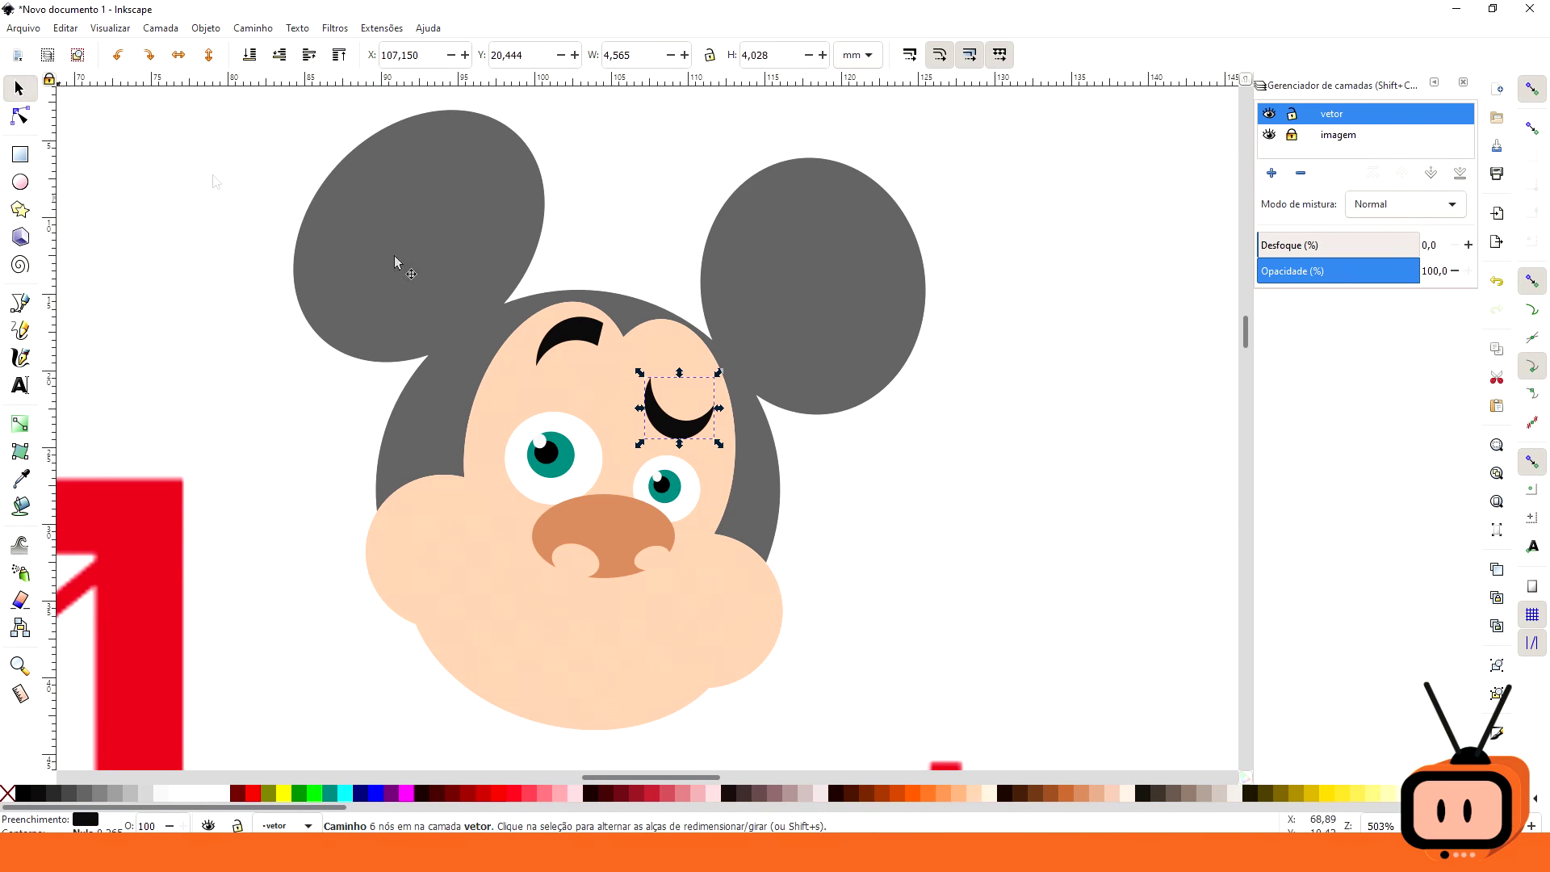
Step: Lower the right eyebrow onto the top of the right eye and nudge the left eyebrow slightly down and right
left_click_drag(662, 431, 664, 458)
left_click_drag(574, 339, 578, 341)
left_click(654, 239)
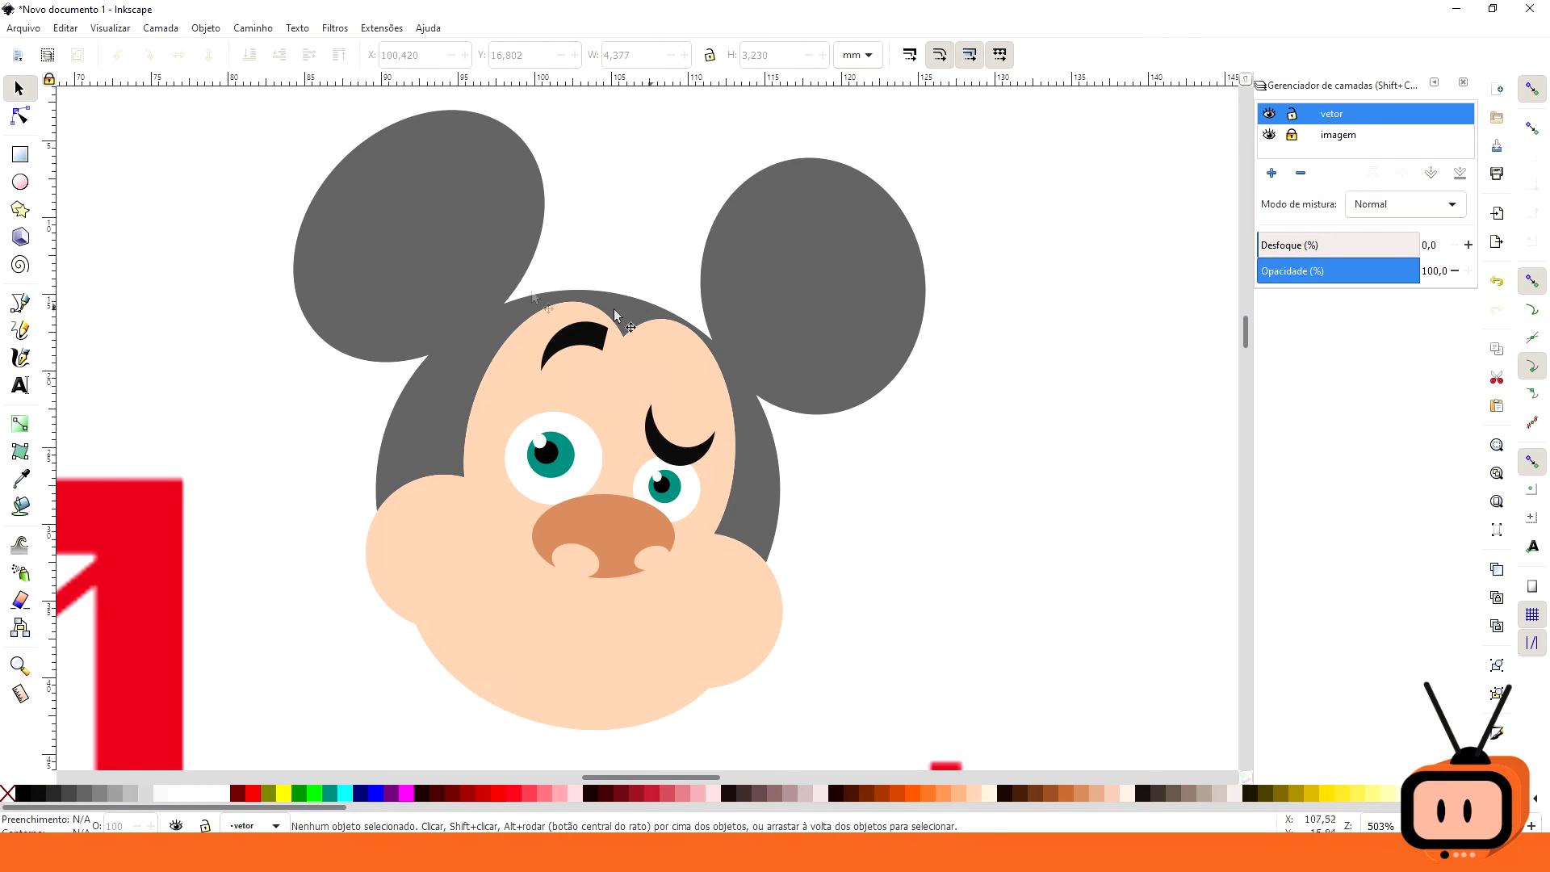
Step: Draw a mouth ellipse about 4.4 × 5.6 mm on the right cheek and fill it with pinkish red
left_click(20, 188)
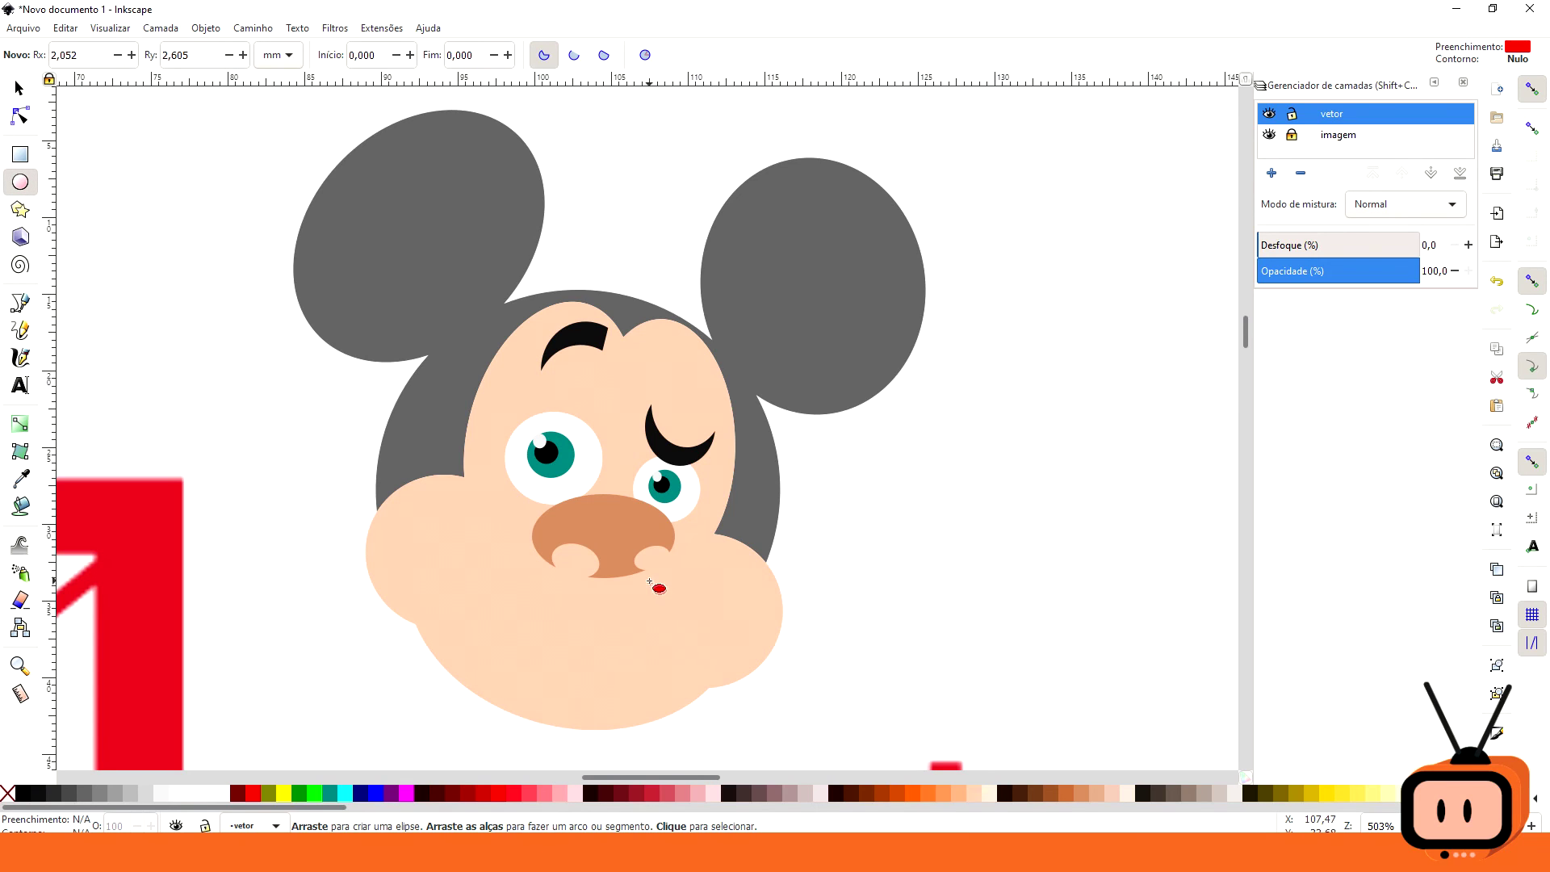
mouse_move(678, 589)
left_mouse_down()
mouse_move(745, 643)
mouse_move(742, 677)
mouse_move(710, 616)
mouse_move(727, 611)
mouse_move(707, 623)
left_mouse_up()
left_click(20, 88)
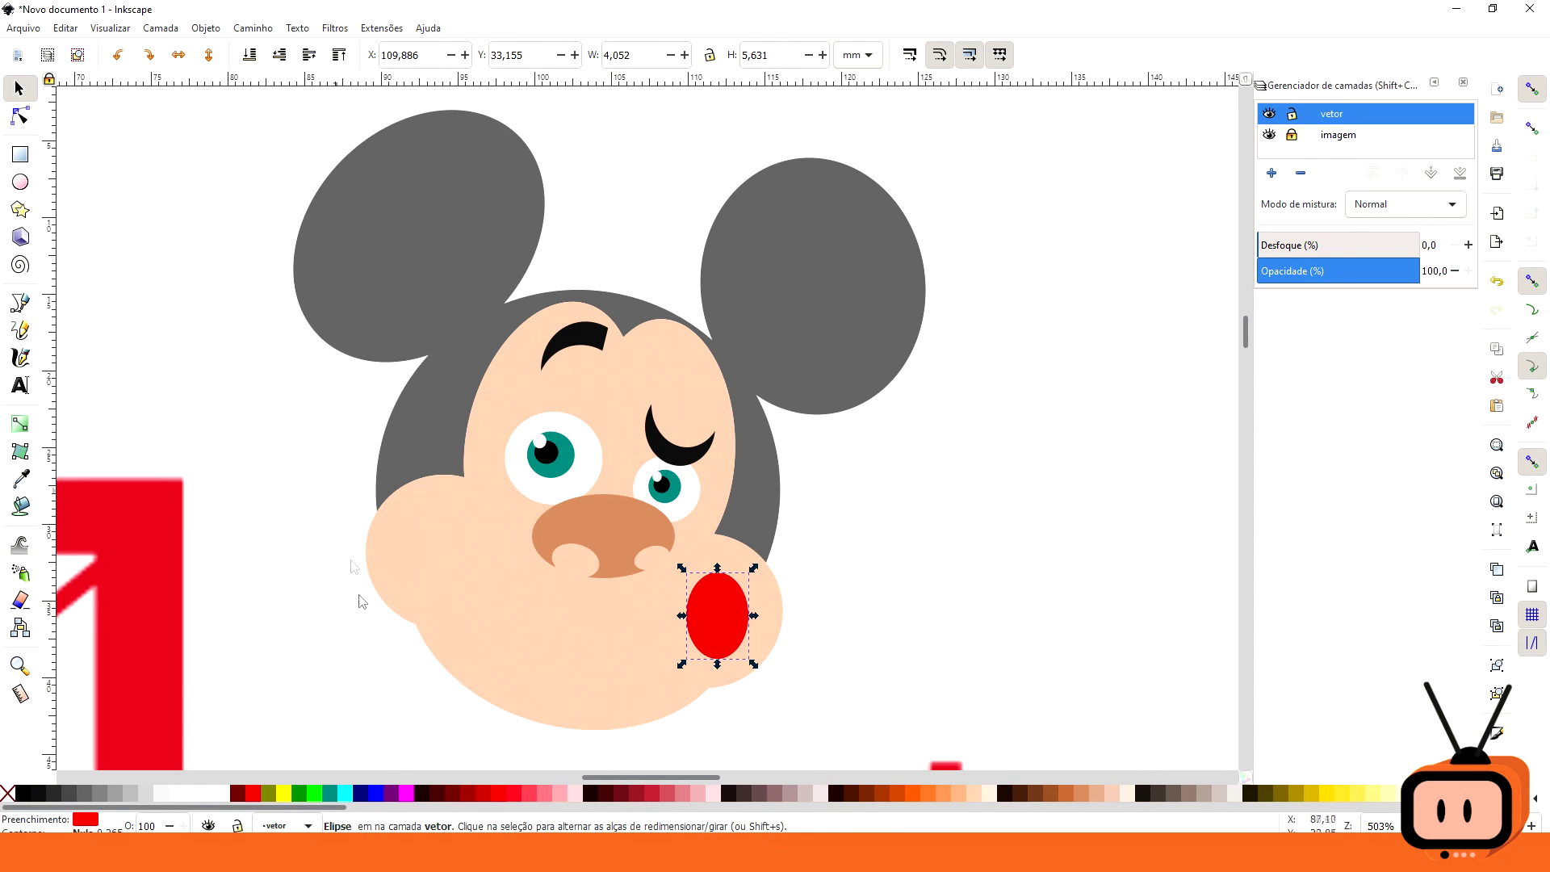
left_click(563, 793)
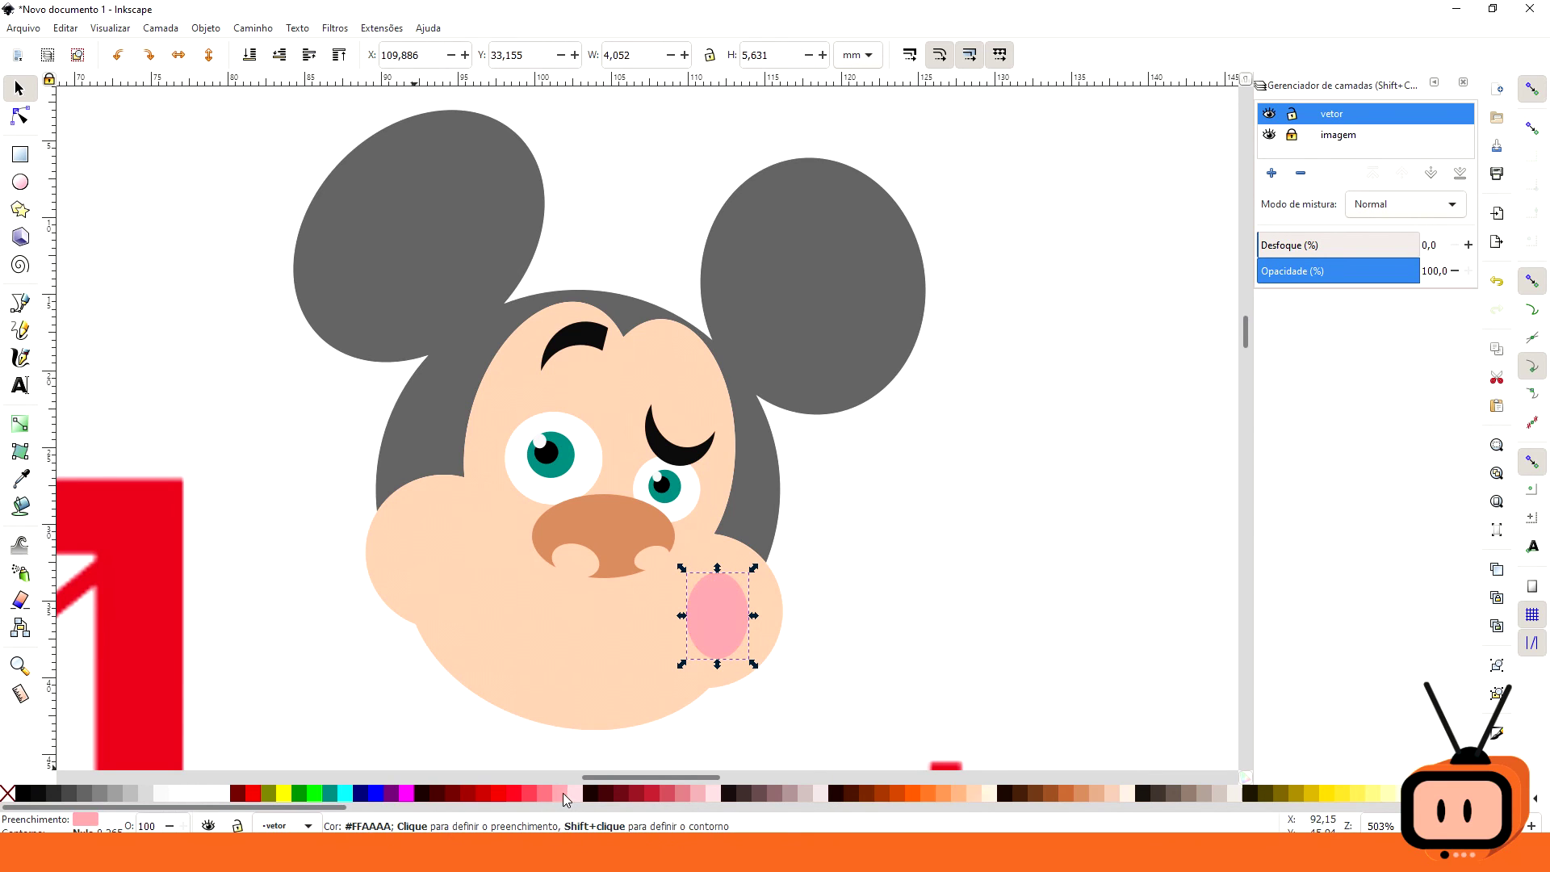
left_click(526, 798)
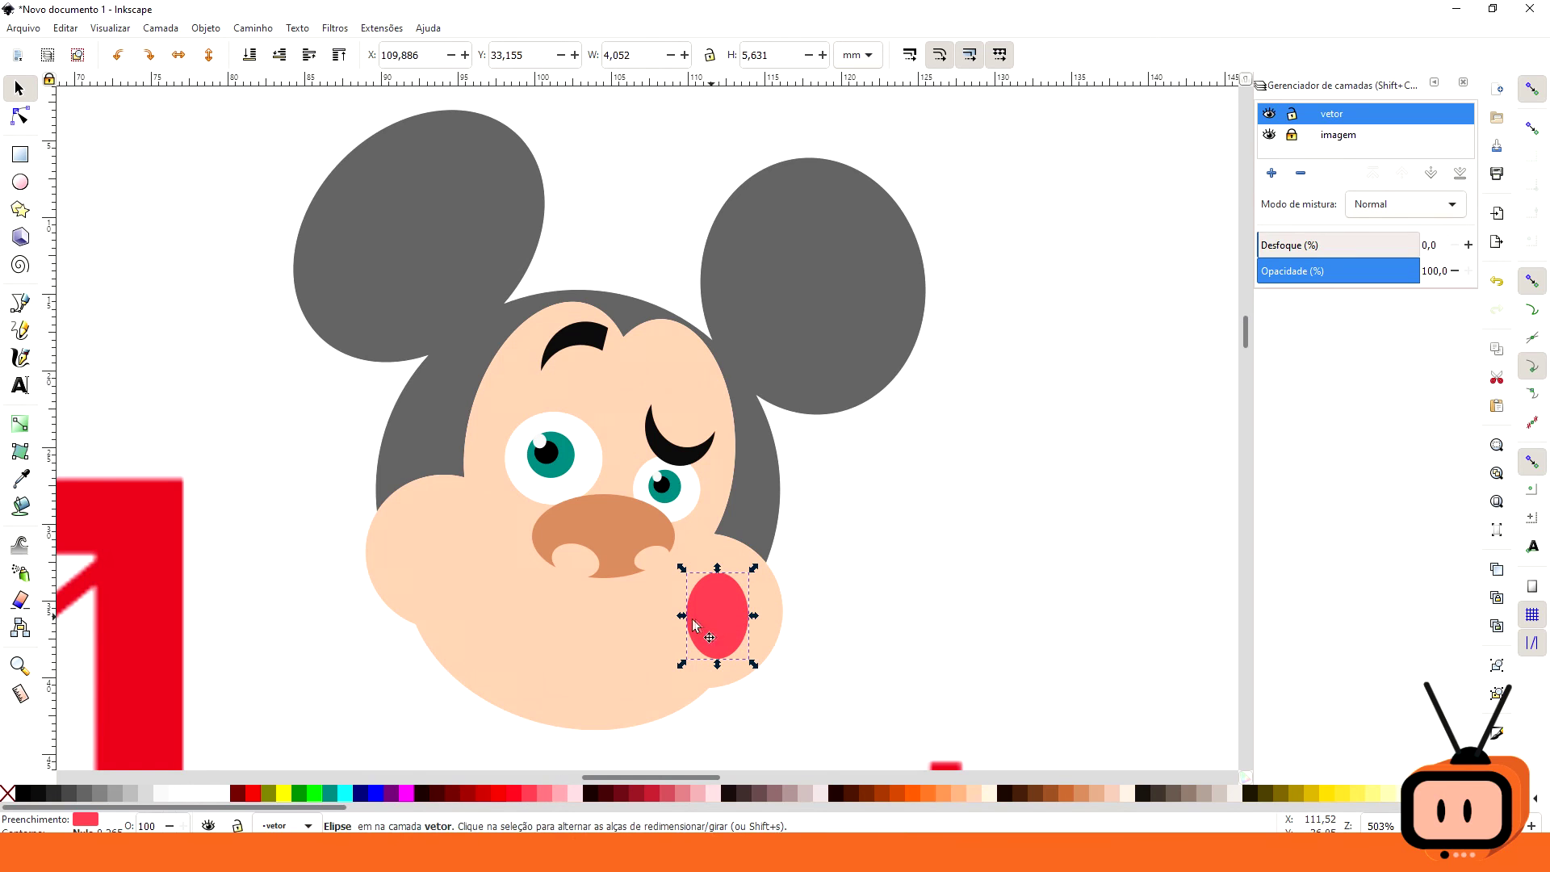
left_click_drag(682, 615, 671, 623)
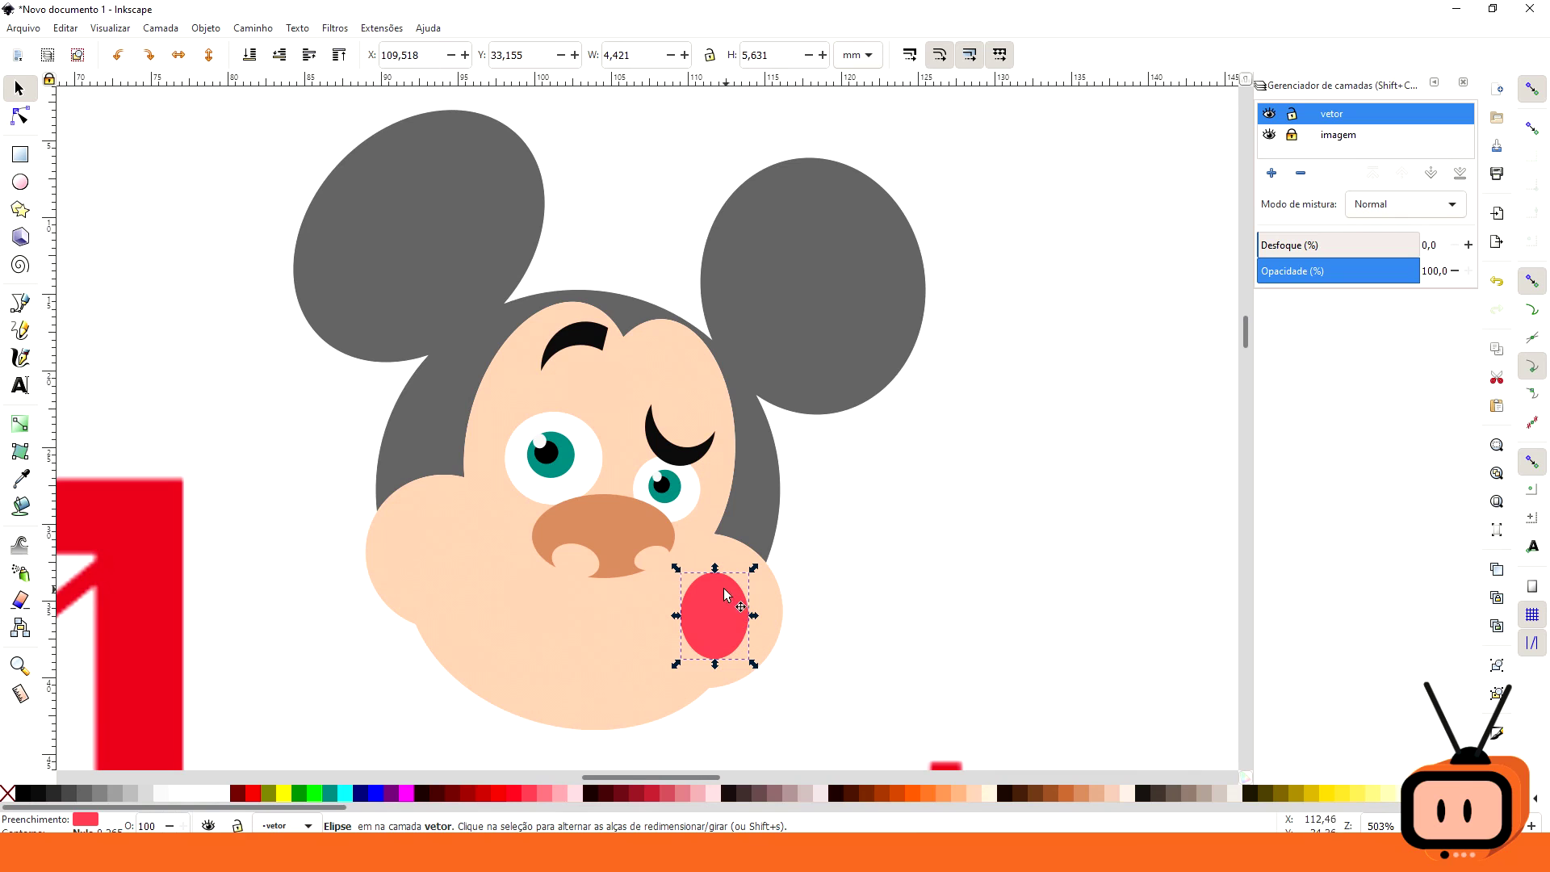
Step: Duplicate the mouth ellipse, shrink the copy to about 3.8 × 4.6 mm inside the original, and fill it with pale pink
left_click_drag(715, 569, 717, 595)
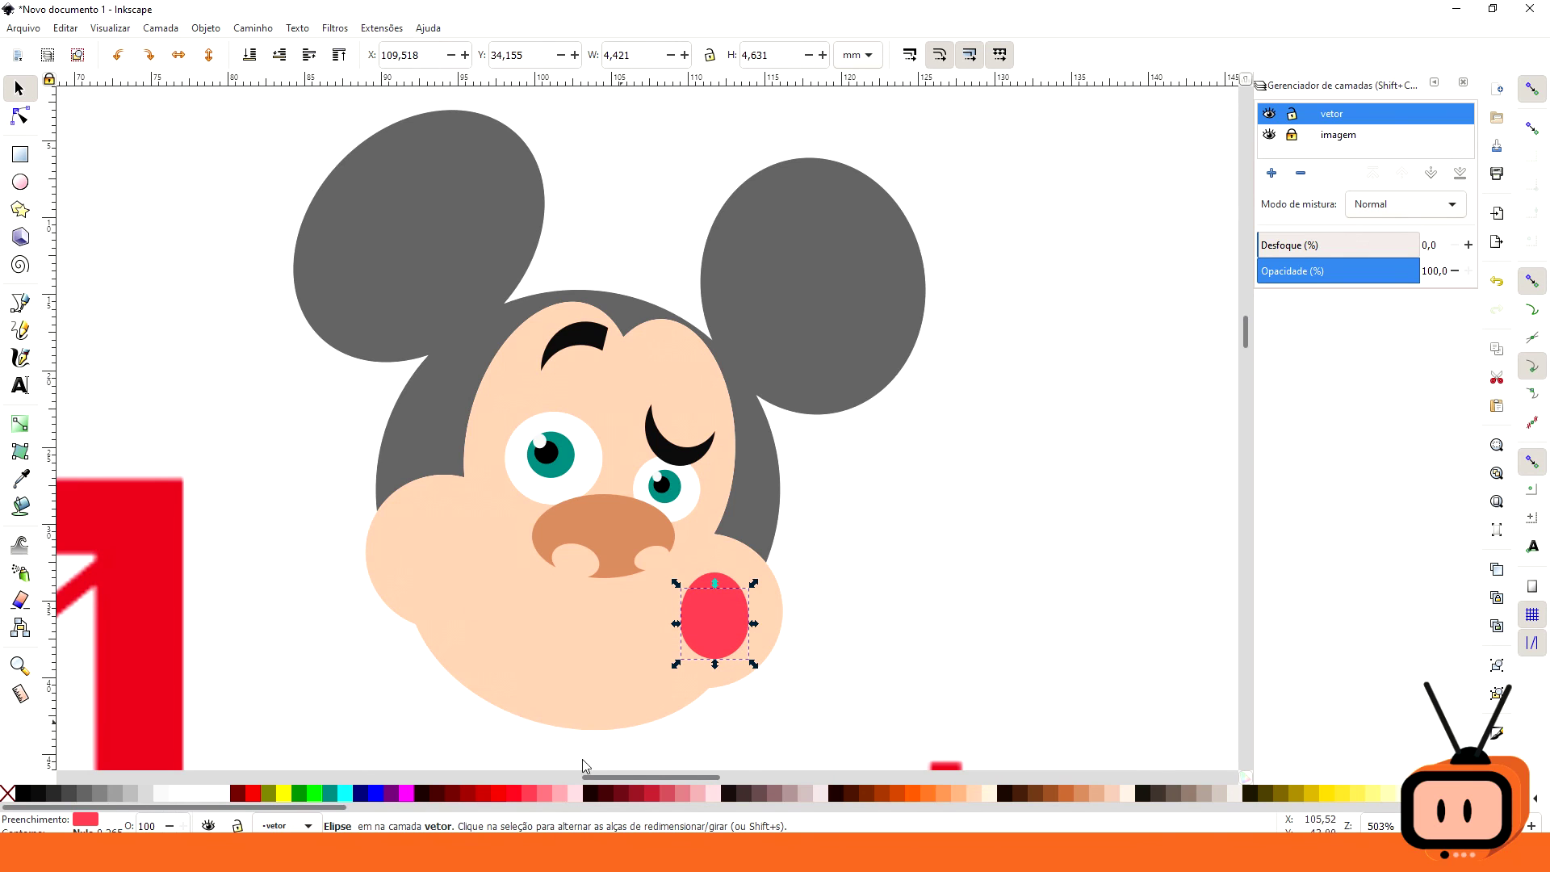
left_click(574, 793)
left_click_drag(676, 626, 722, 618)
left_click(834, 554)
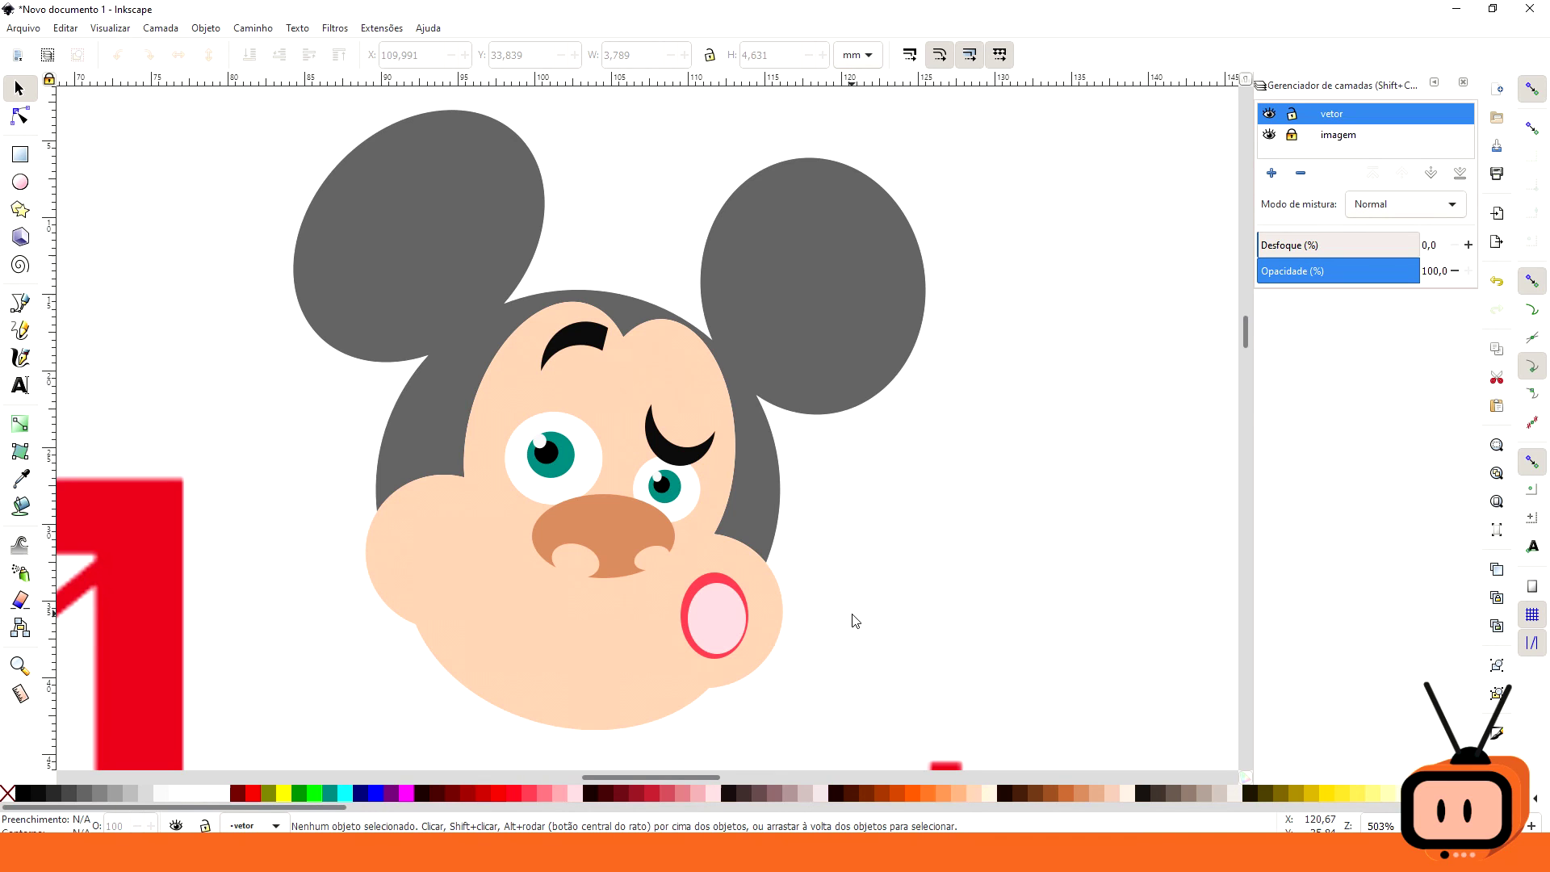
Step: Switch to the reference document desenhando.svg and examine the finished Mickey_No face up close, including its mouth and shading
left_click(72, 853)
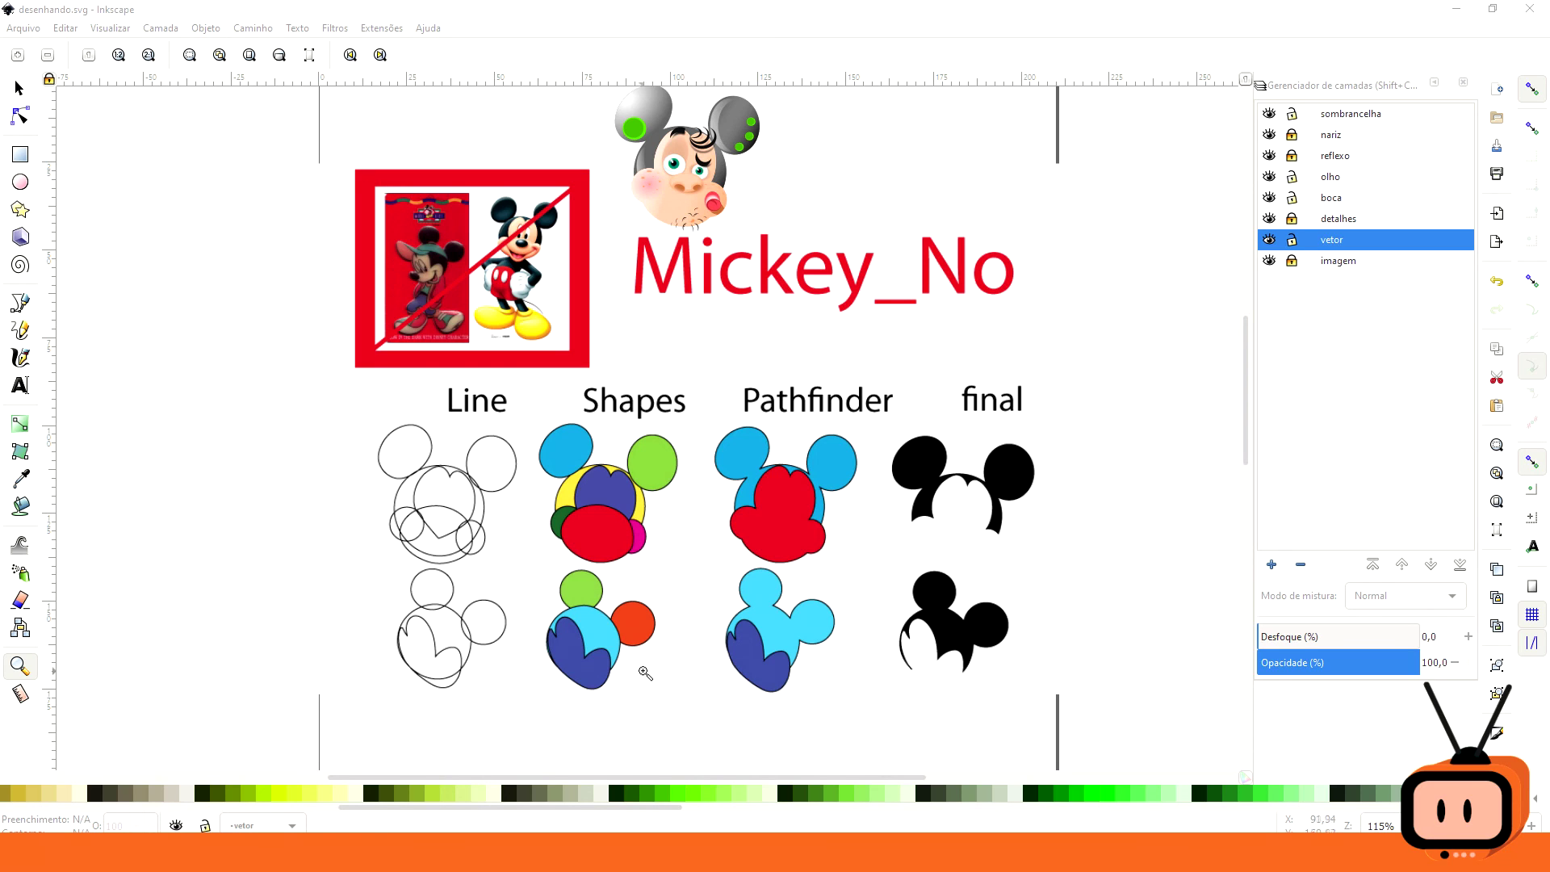
scroll(703, 299, "up", 2)
left_click(686, 233)
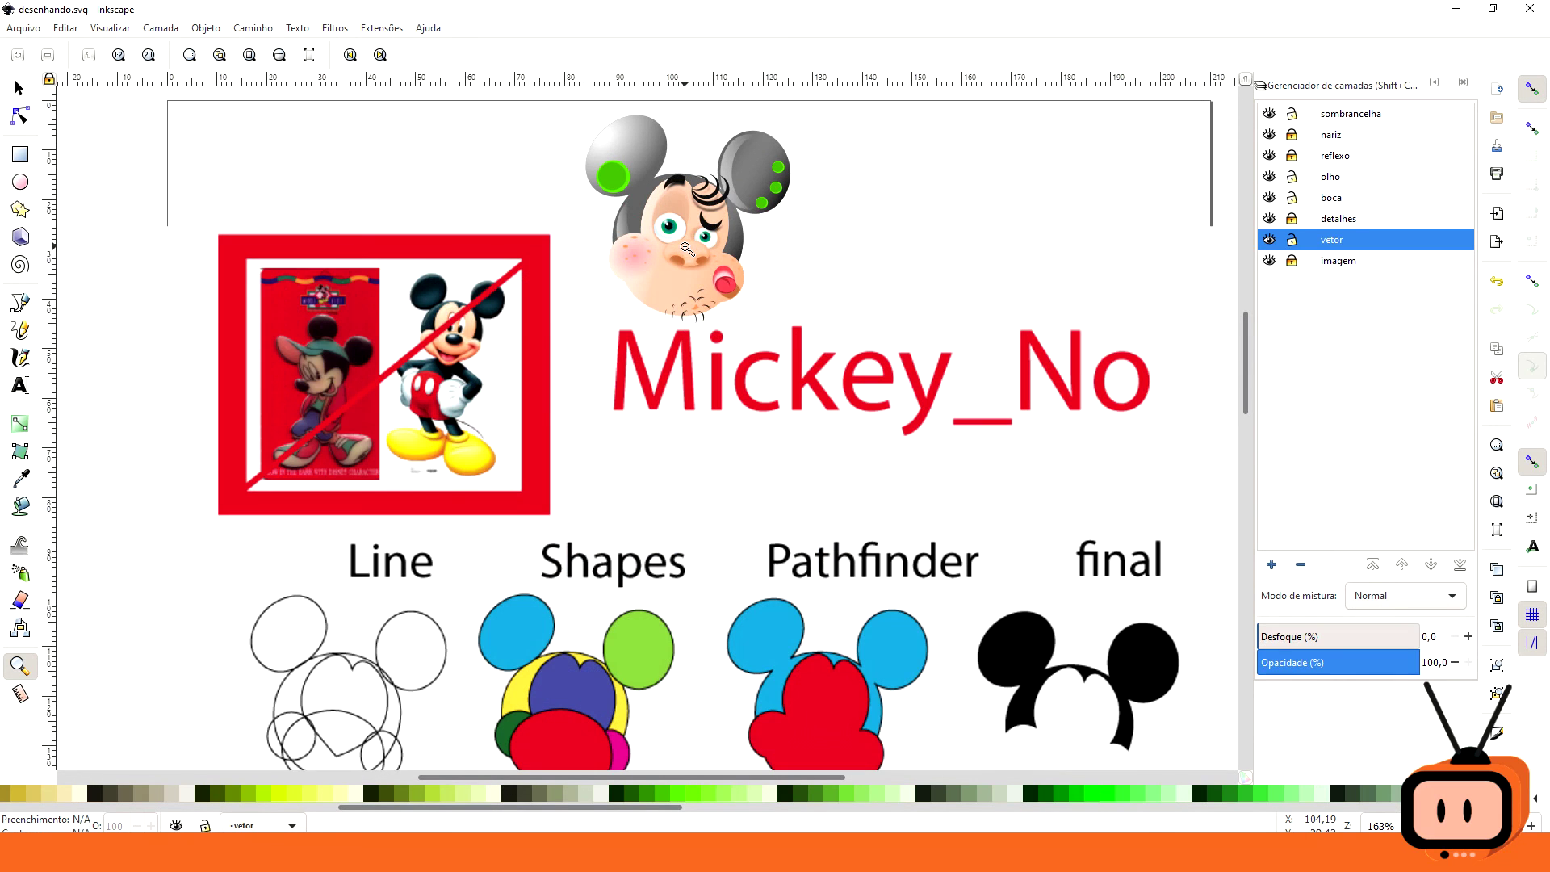
scroll(692, 248, "up", 2)
left_click(692, 303)
left_click(692, 306)
scroll(693, 307, "up", 4)
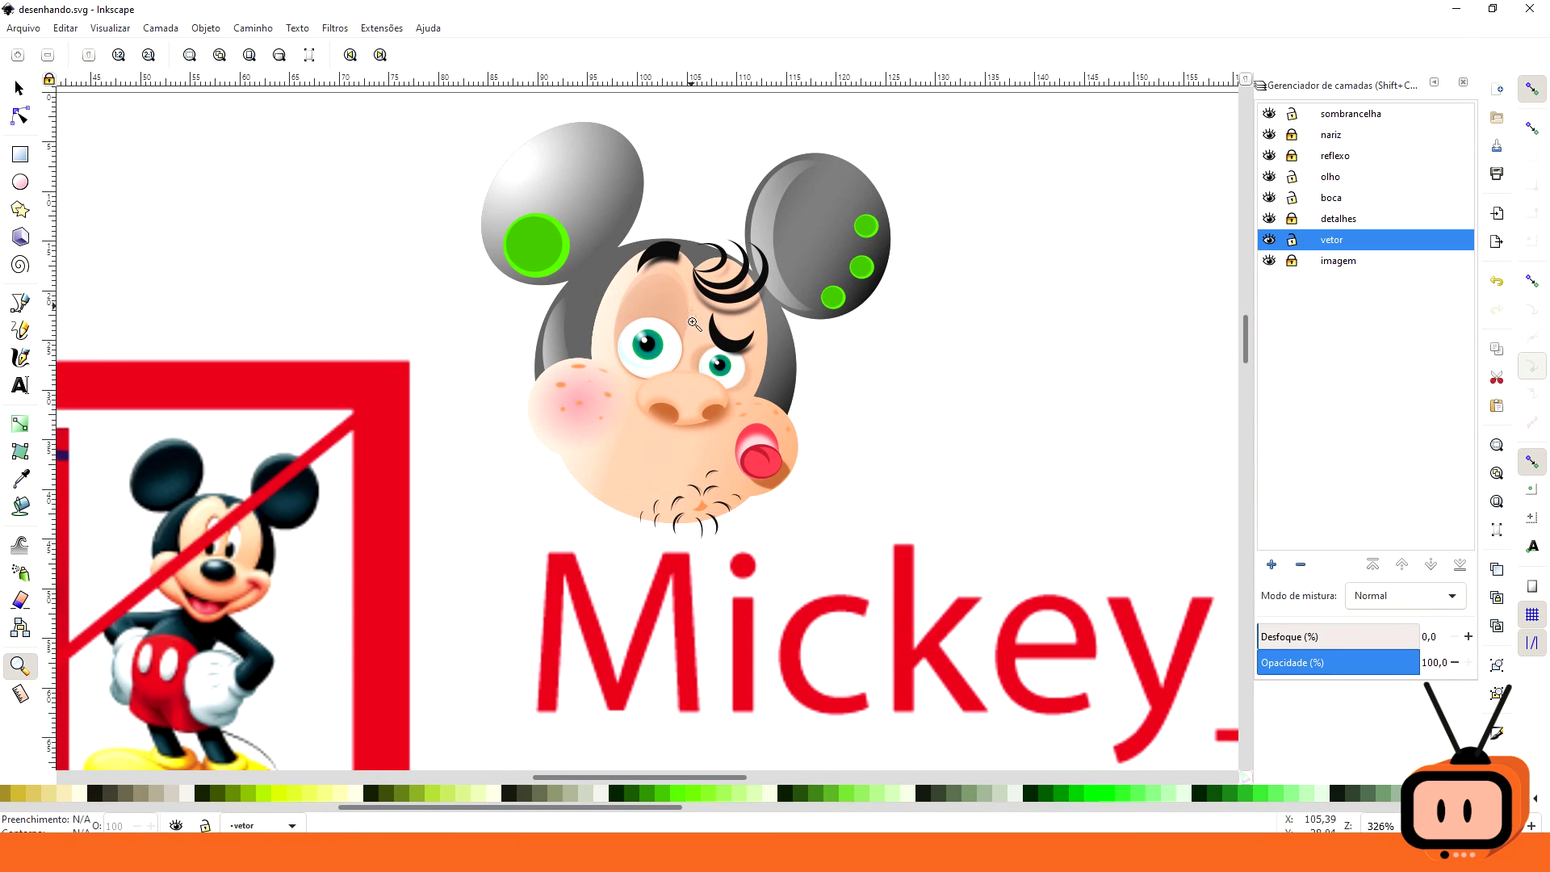
left_click(690, 440)
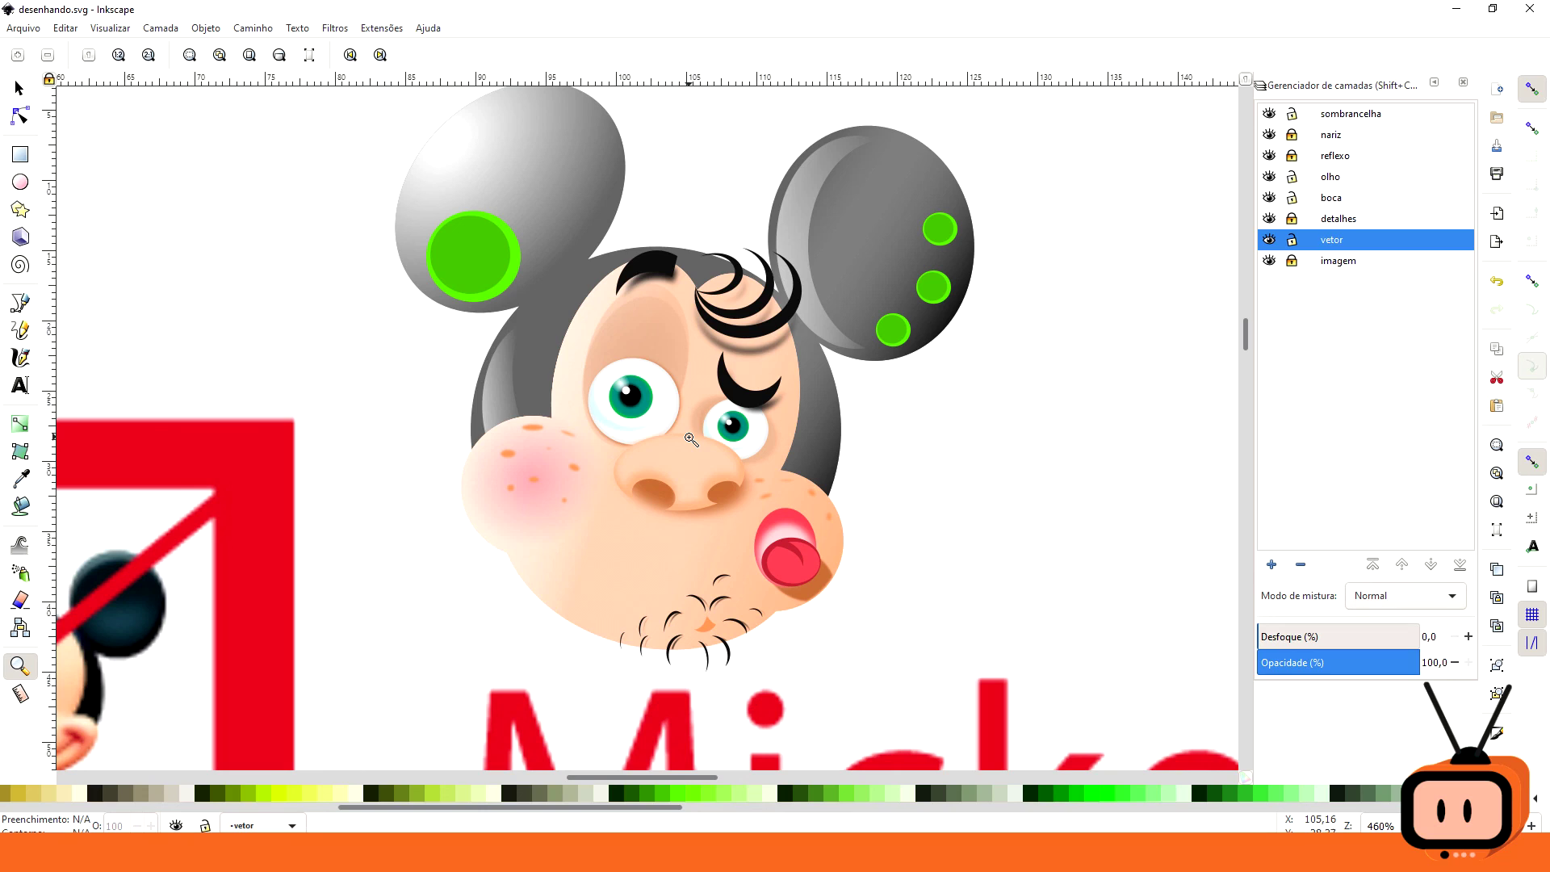
scroll(691, 440, "up", 2)
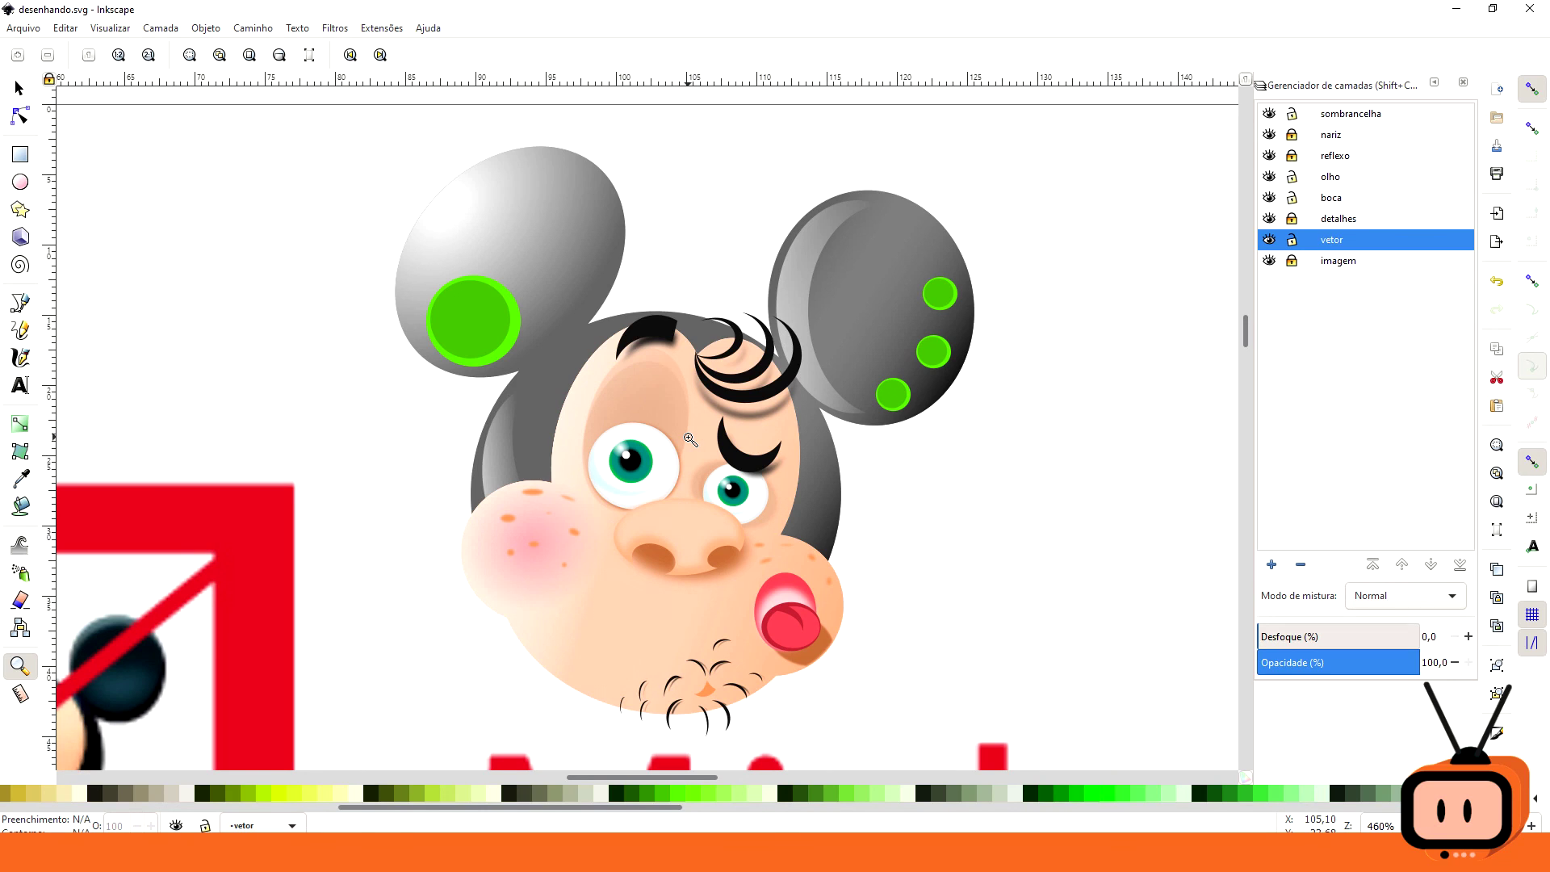